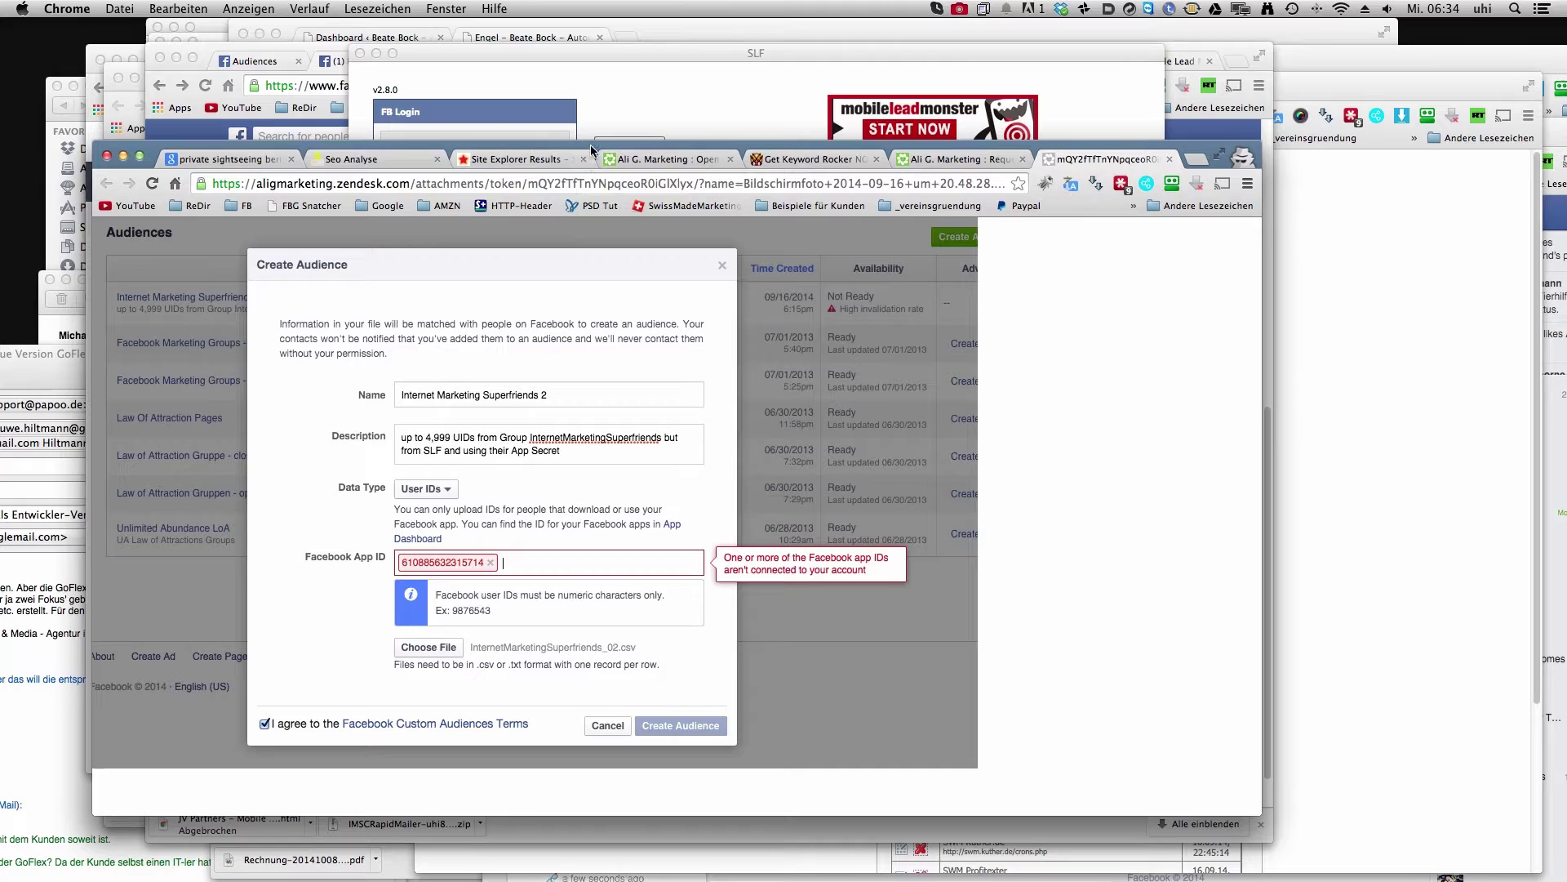
Move the old Create Audience screenshot window aside and close it to reveal the SLF window.
left_click_drag(591, 150, 597, 141)
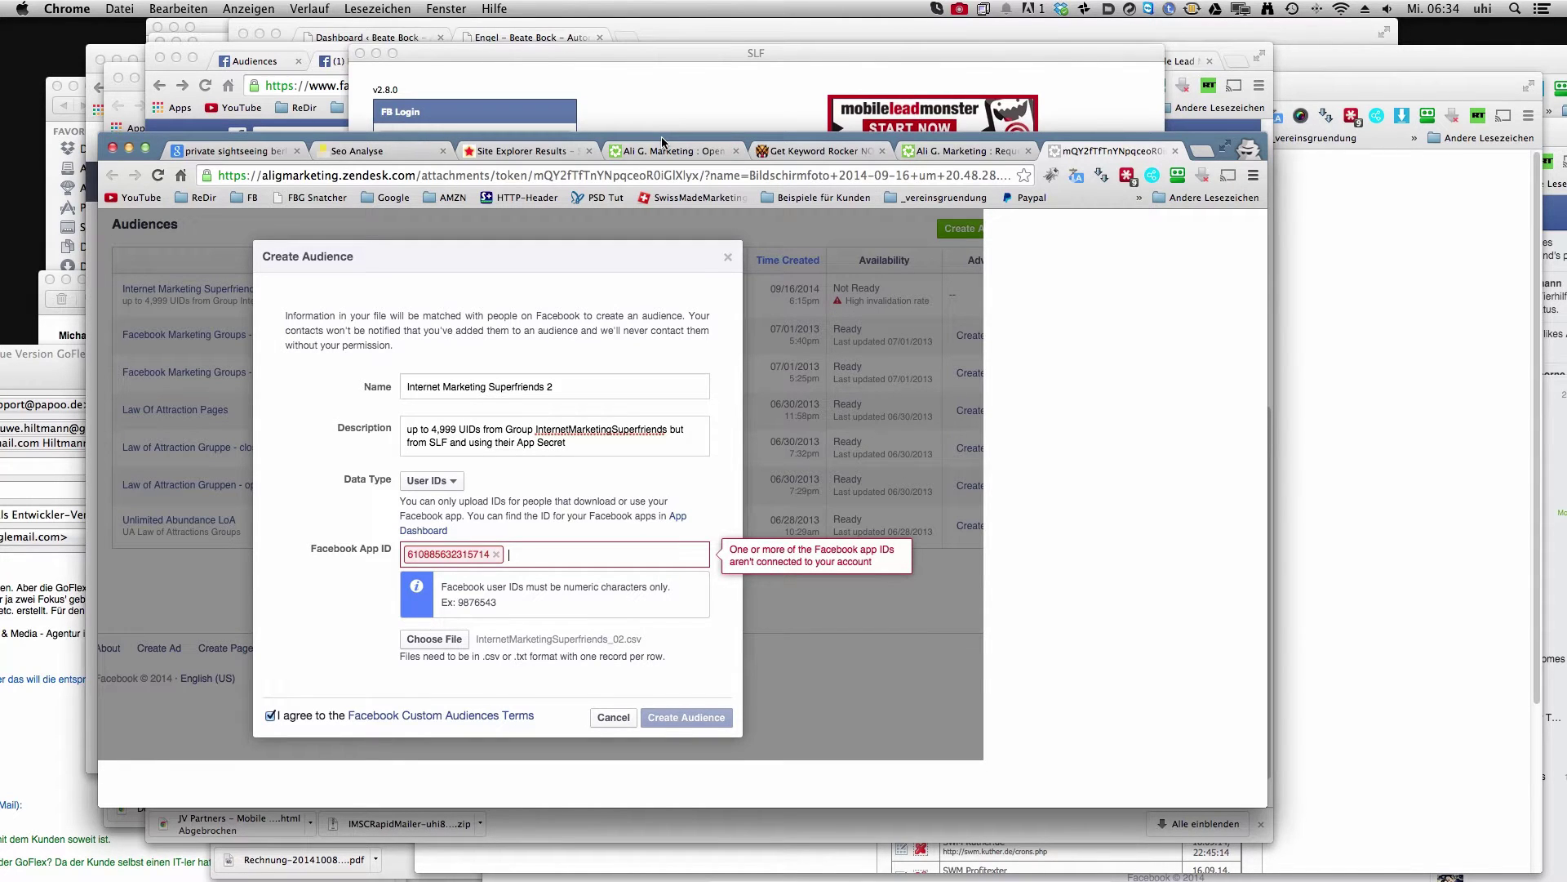
left_click_drag(662, 138, 454, 134)
key("super+m")
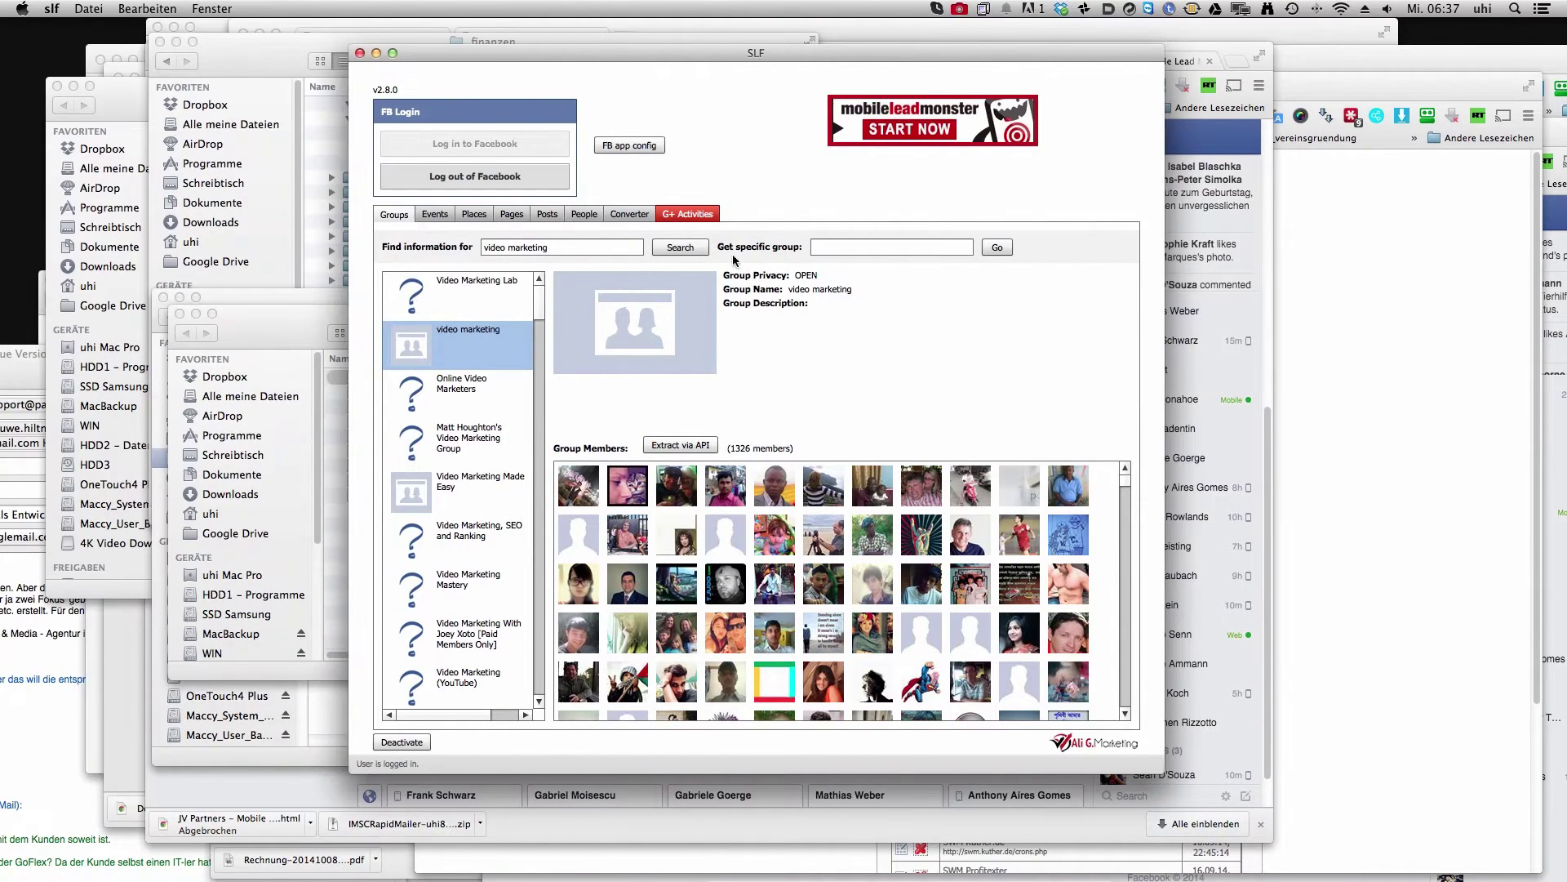
Set the SLF Converter to Email only in batch mode and load video-marketing-open-03.csv as the ID file.
left_click(629, 215)
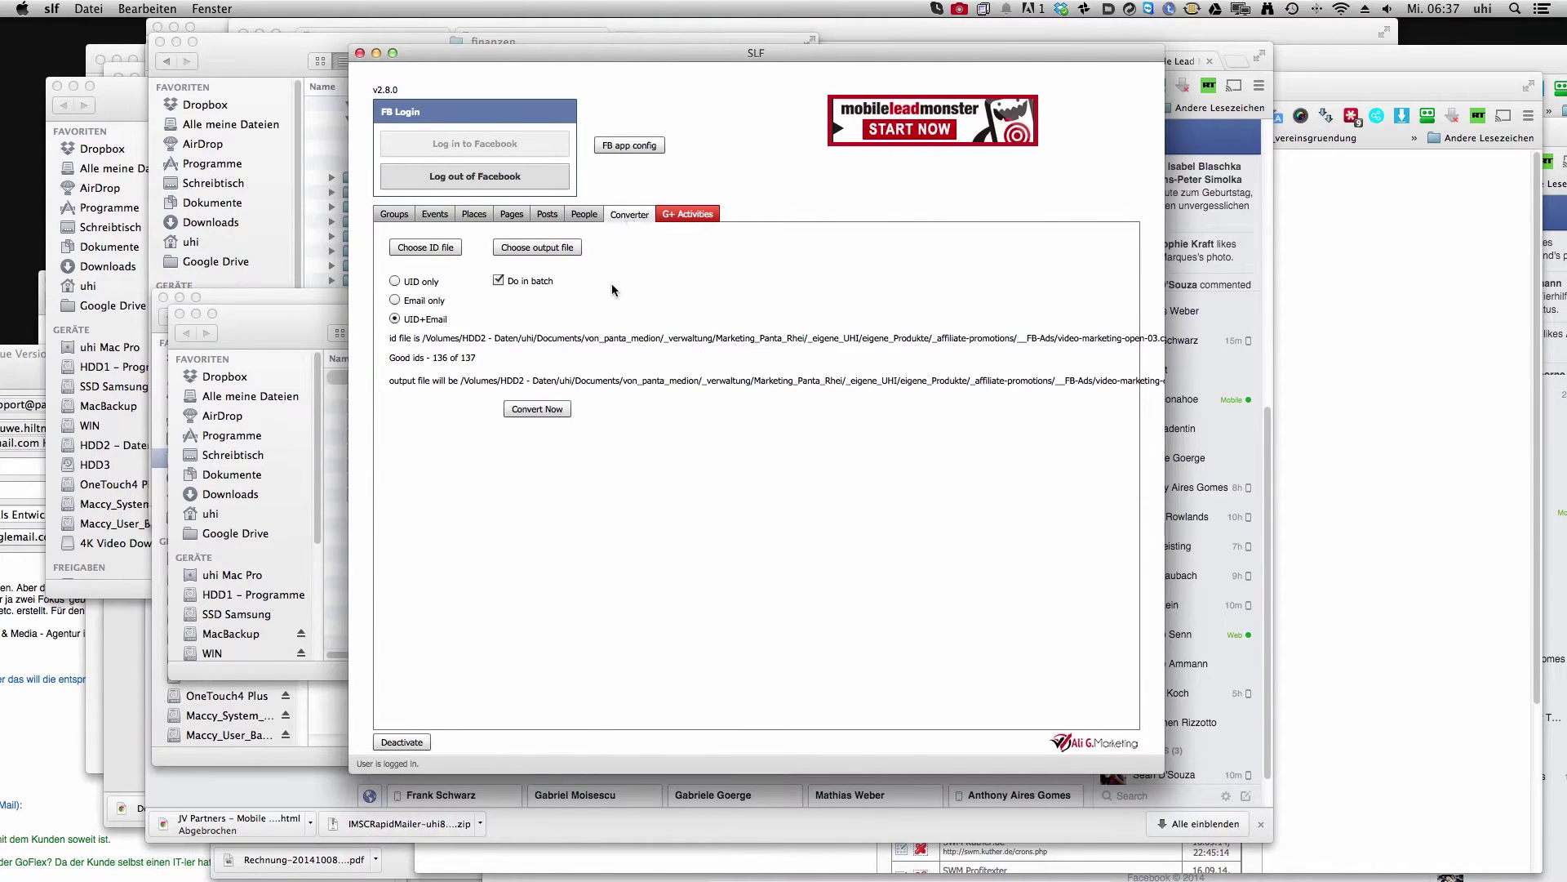
left_click(498, 280)
left_click(409, 252)
left_click(498, 280)
left_click(394, 301)
left_click(413, 248)
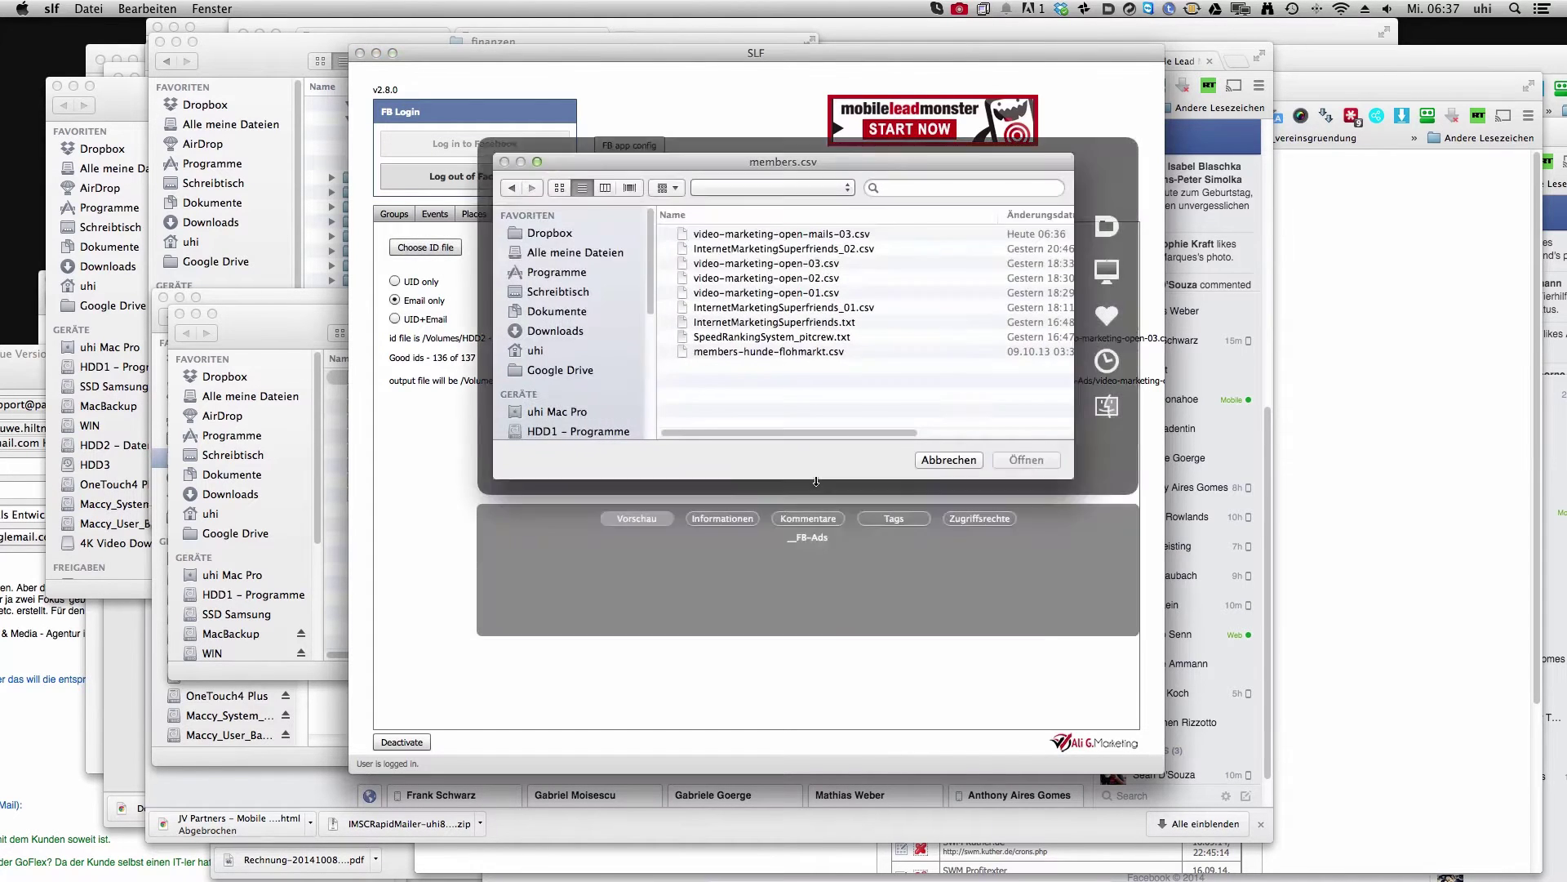
double_click(757, 266)
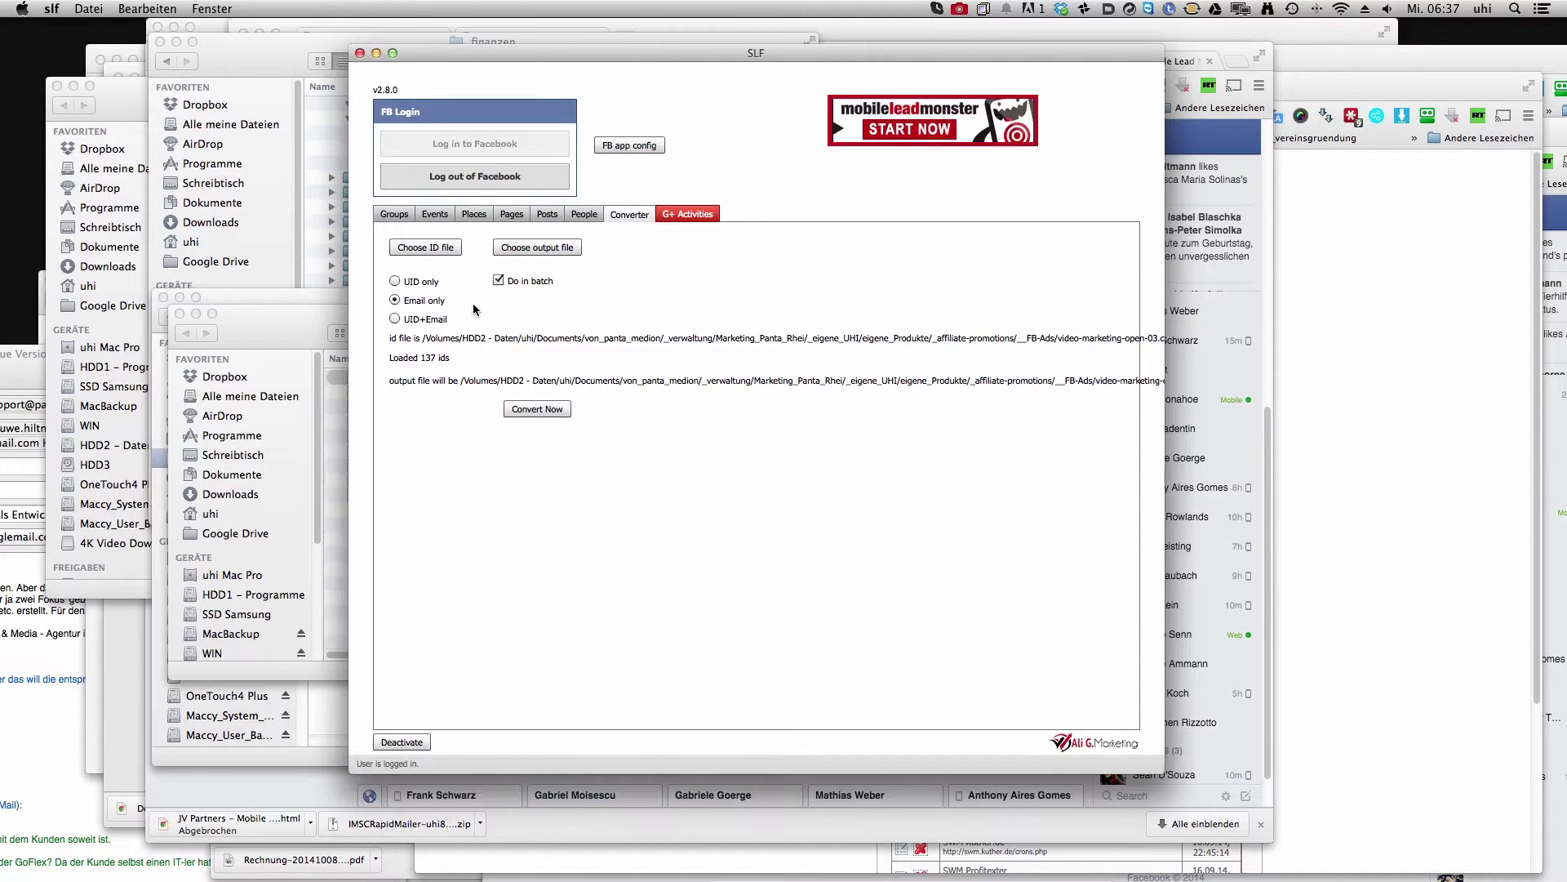
Convert the IDs to emails, overwriting video-marketing-open-mails-03.csv, then select the result in Finder.
left_click(547, 249)
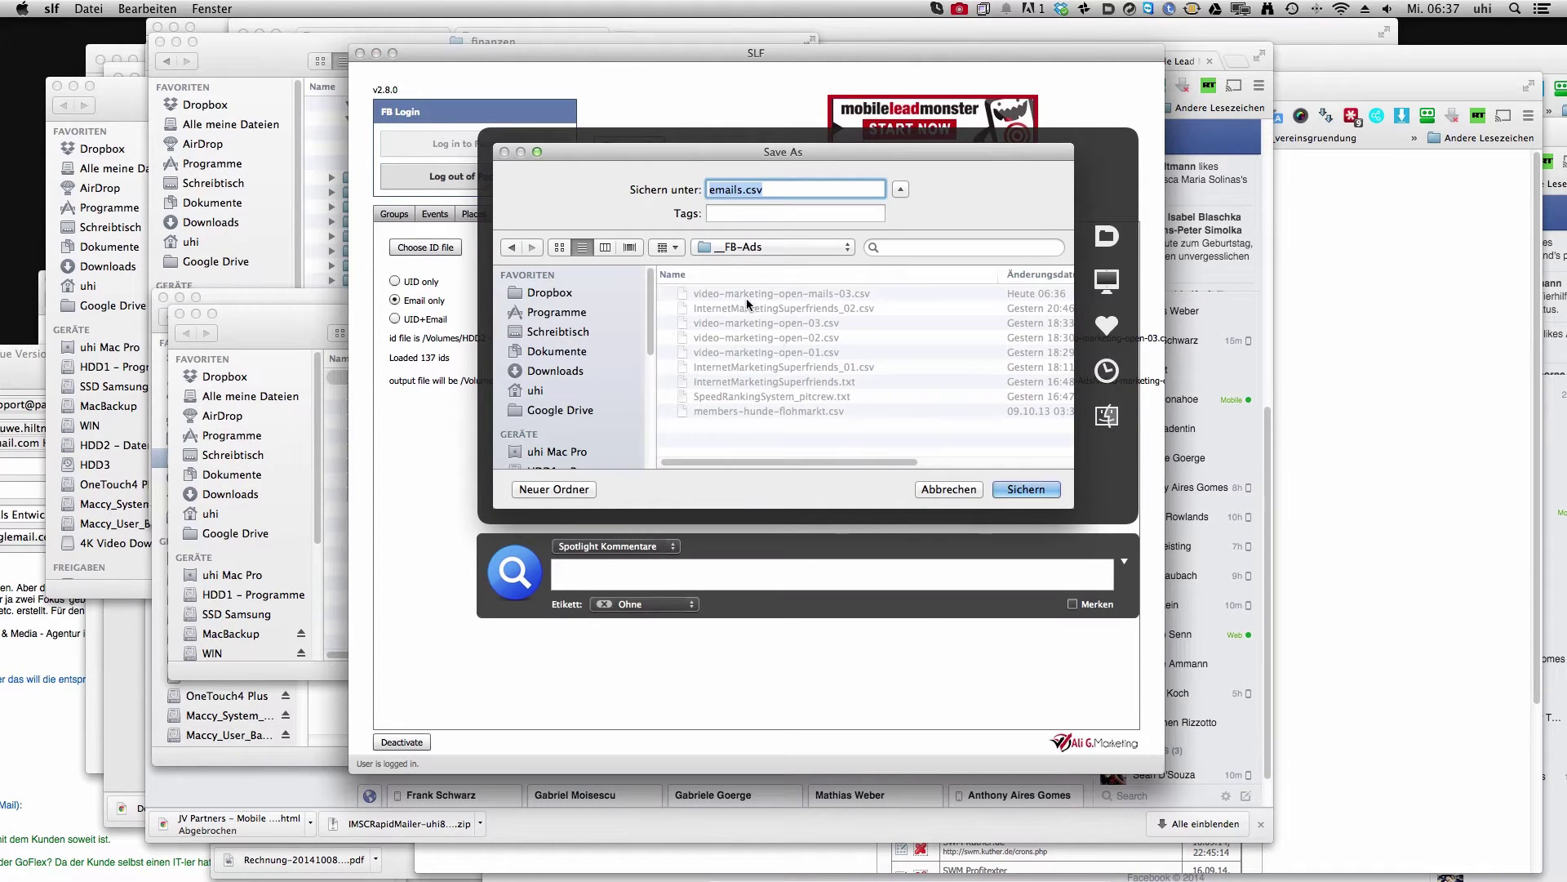
left_click(749, 295)
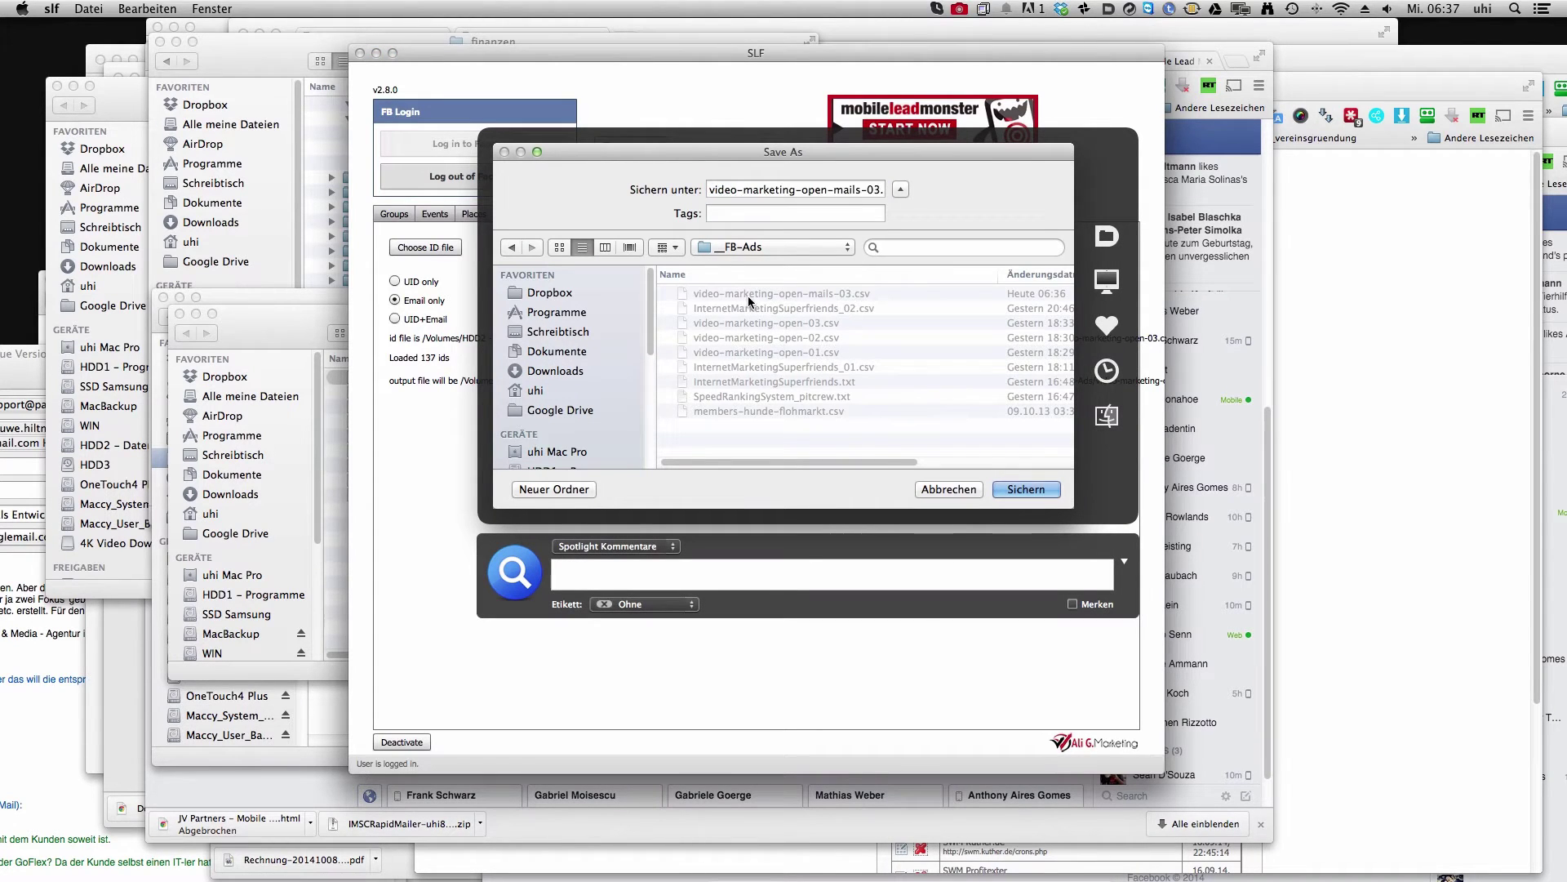
left_click(1027, 489)
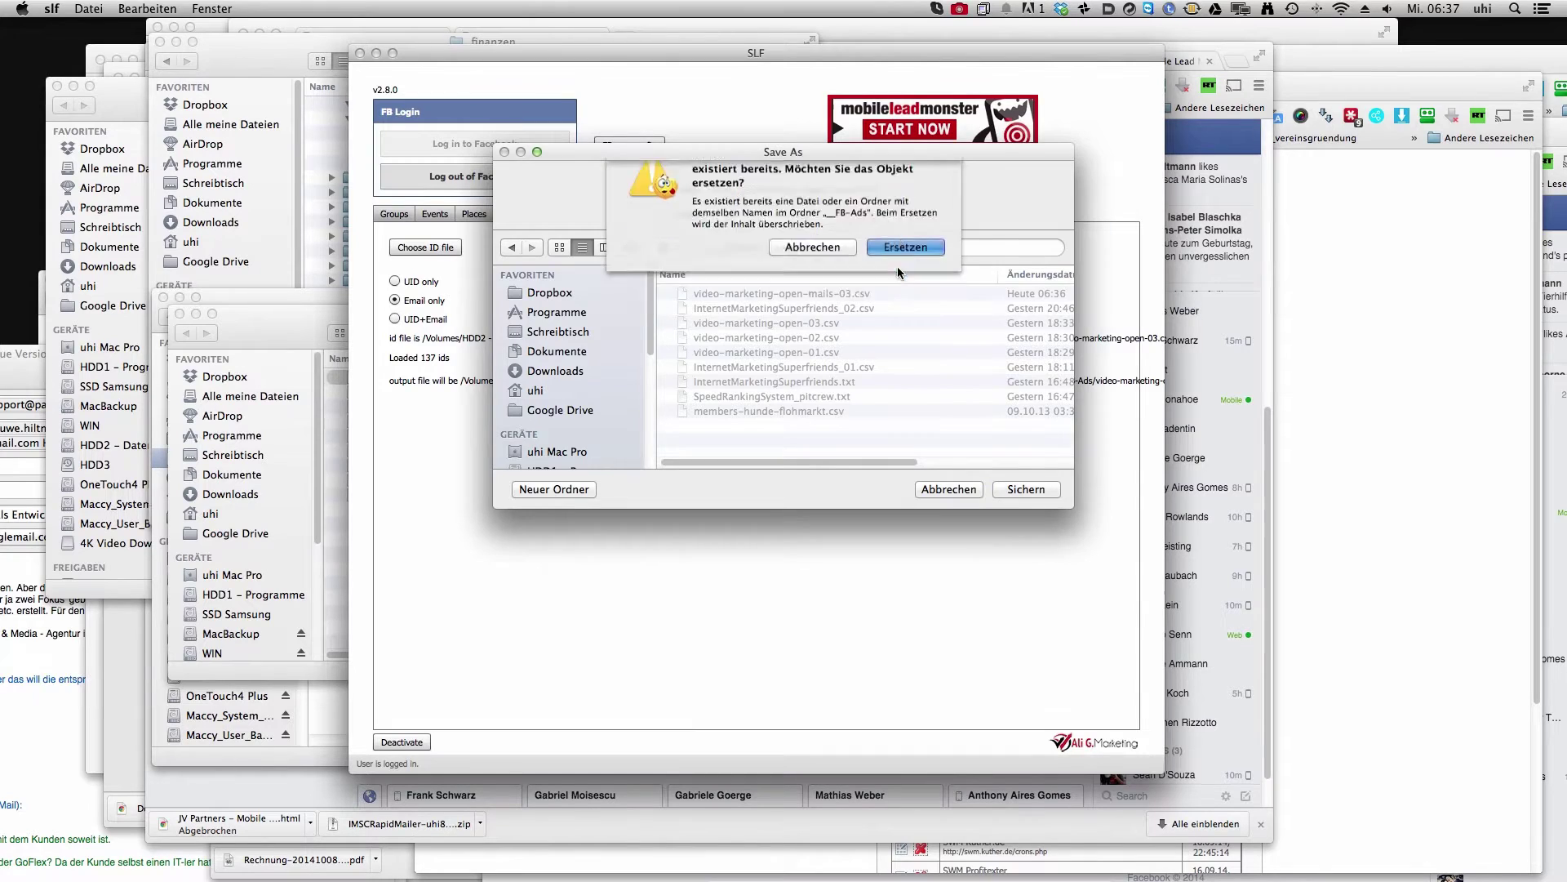
left_click(898, 266)
left_click(535, 409)
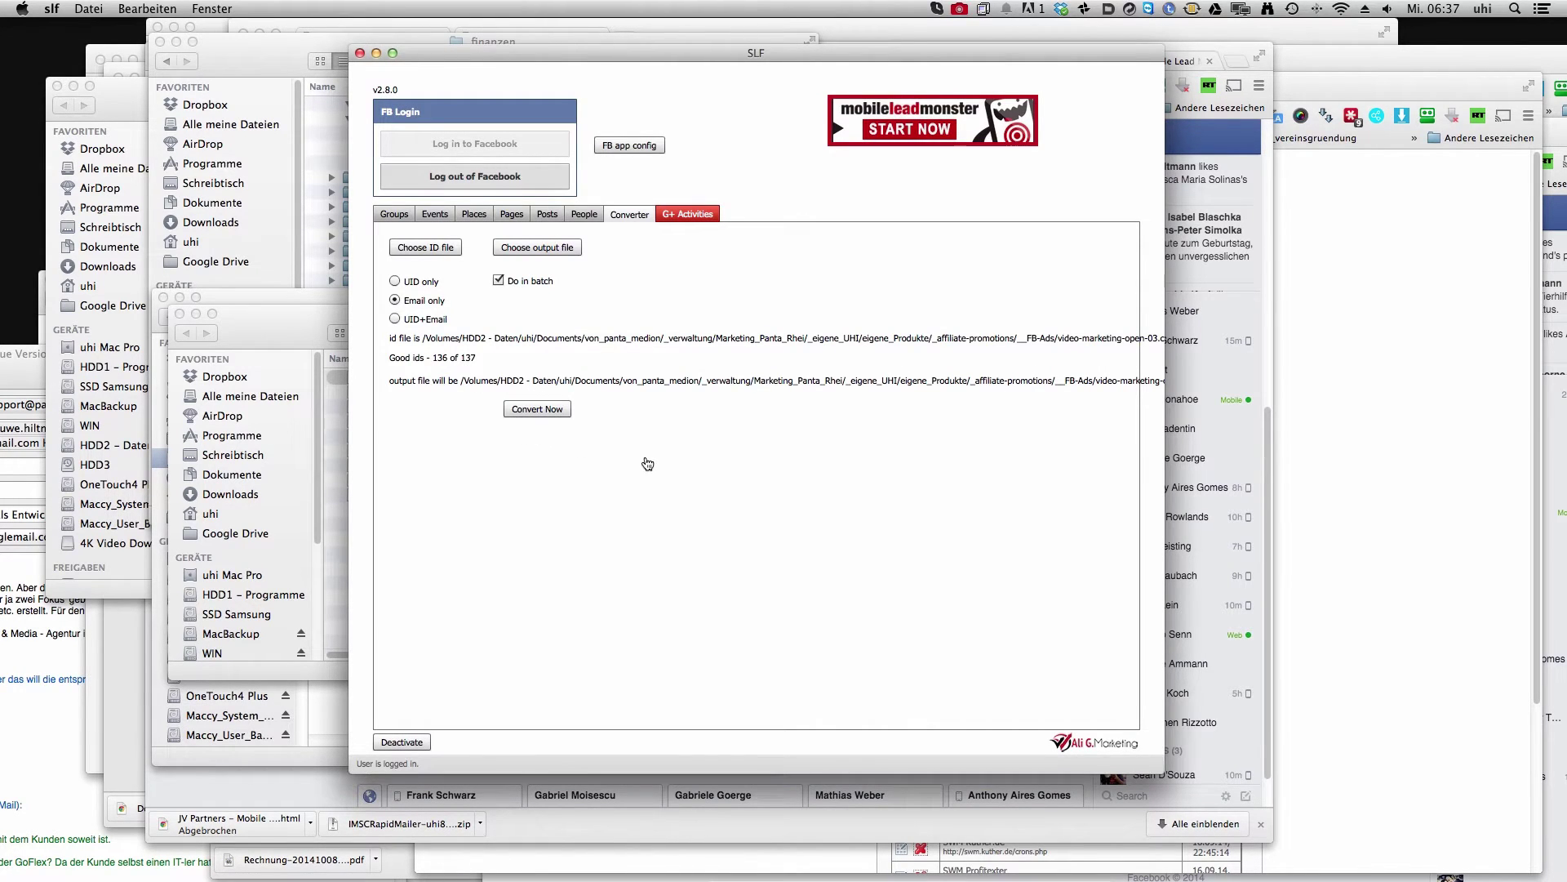
key("super+Tab")
left_click(659, 325)
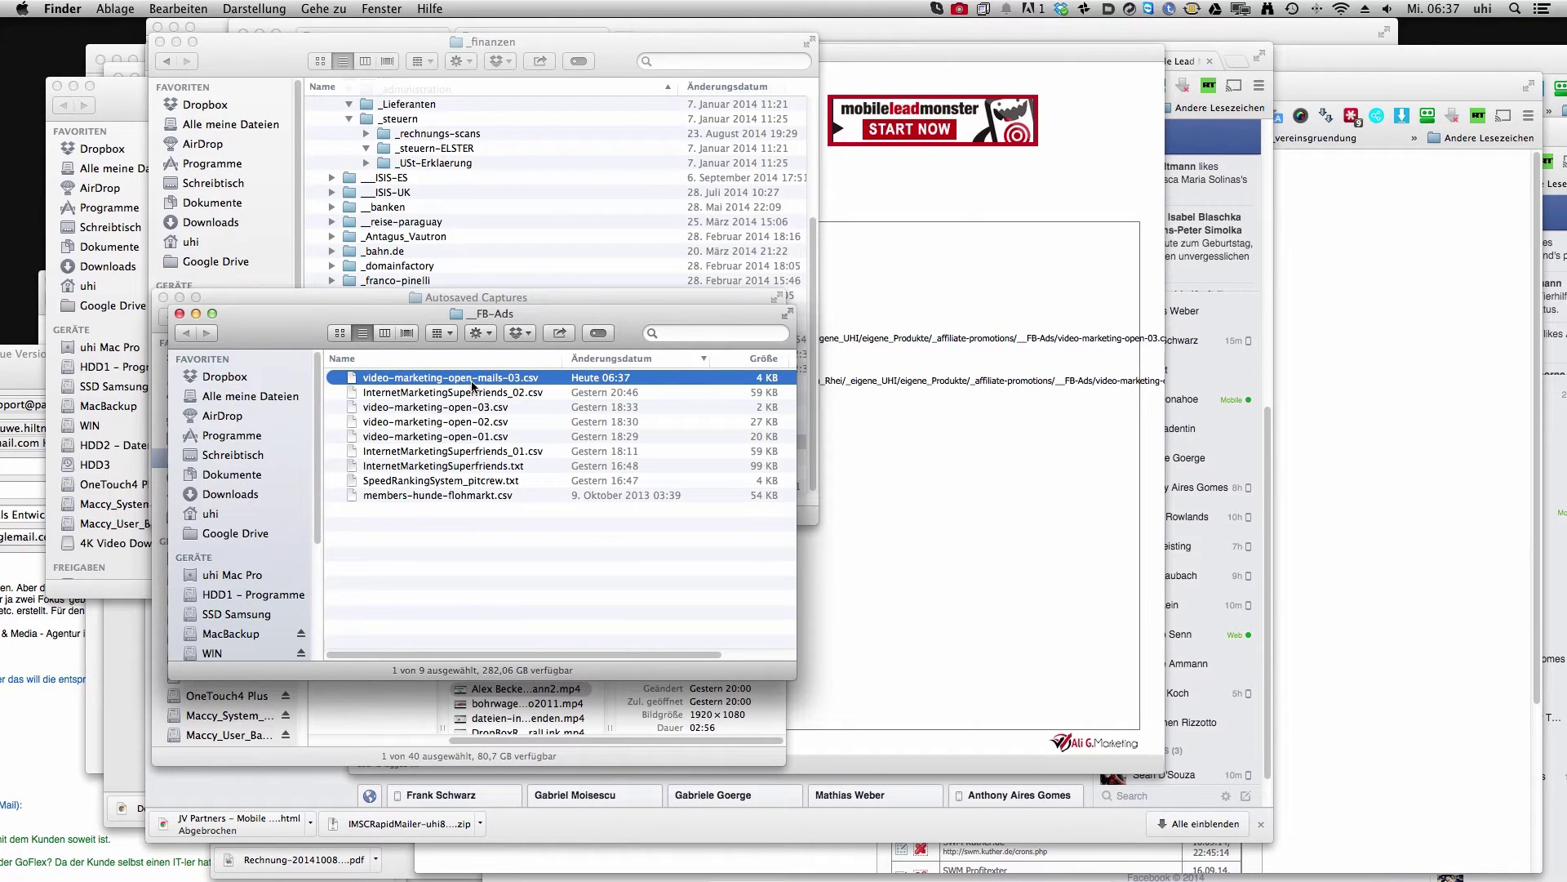
Quick Look video-marketing-open-mails-03.csv to confirm it lists email addresses, then return to SLF.
key("space")
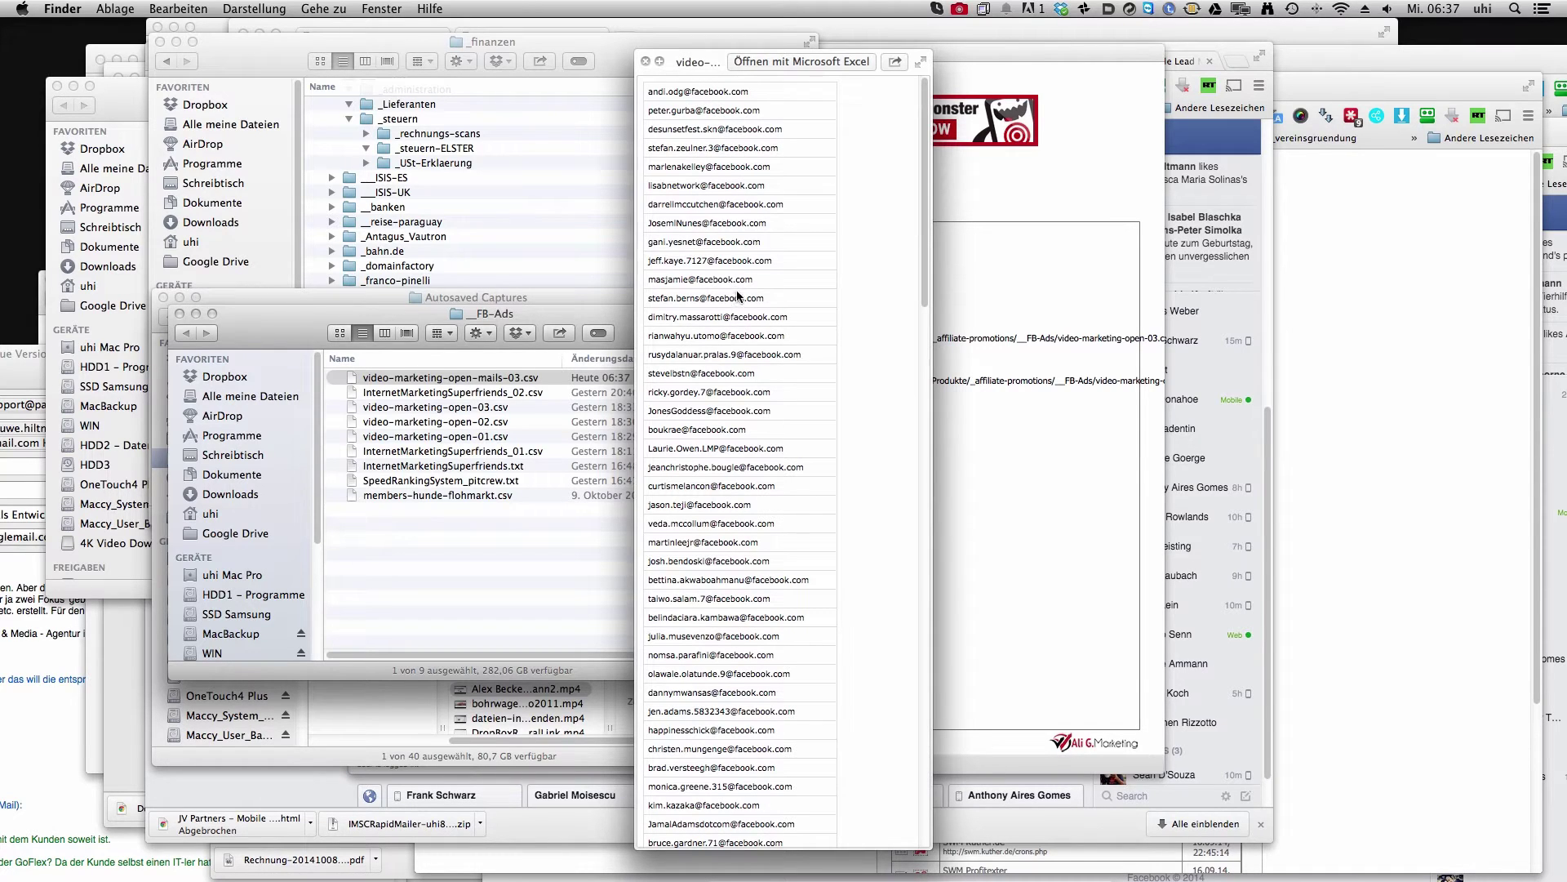
key("space")
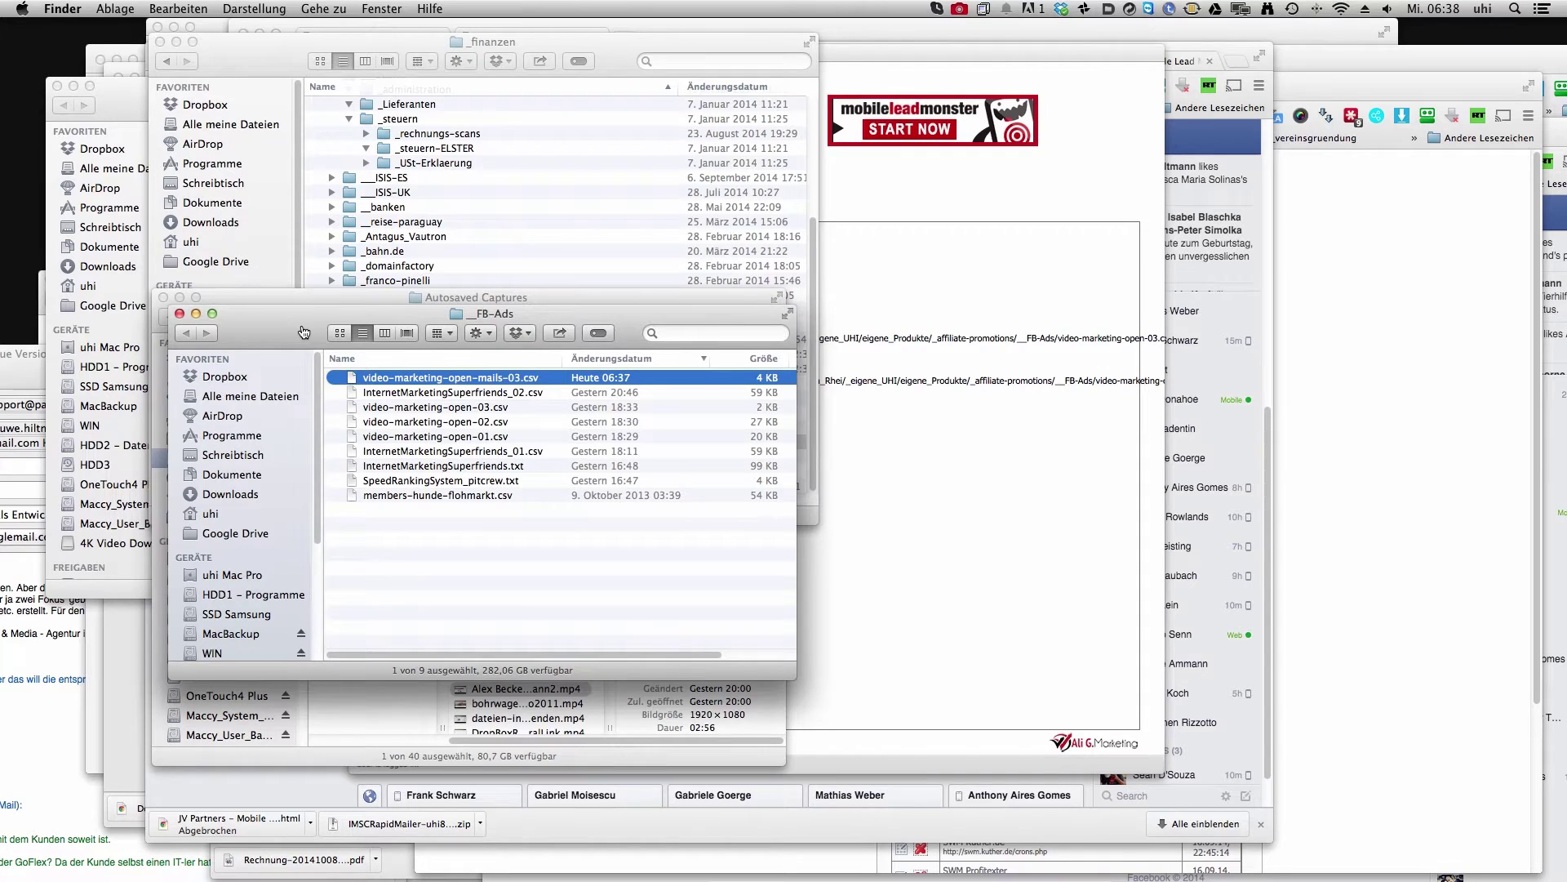
key("super+Tab")
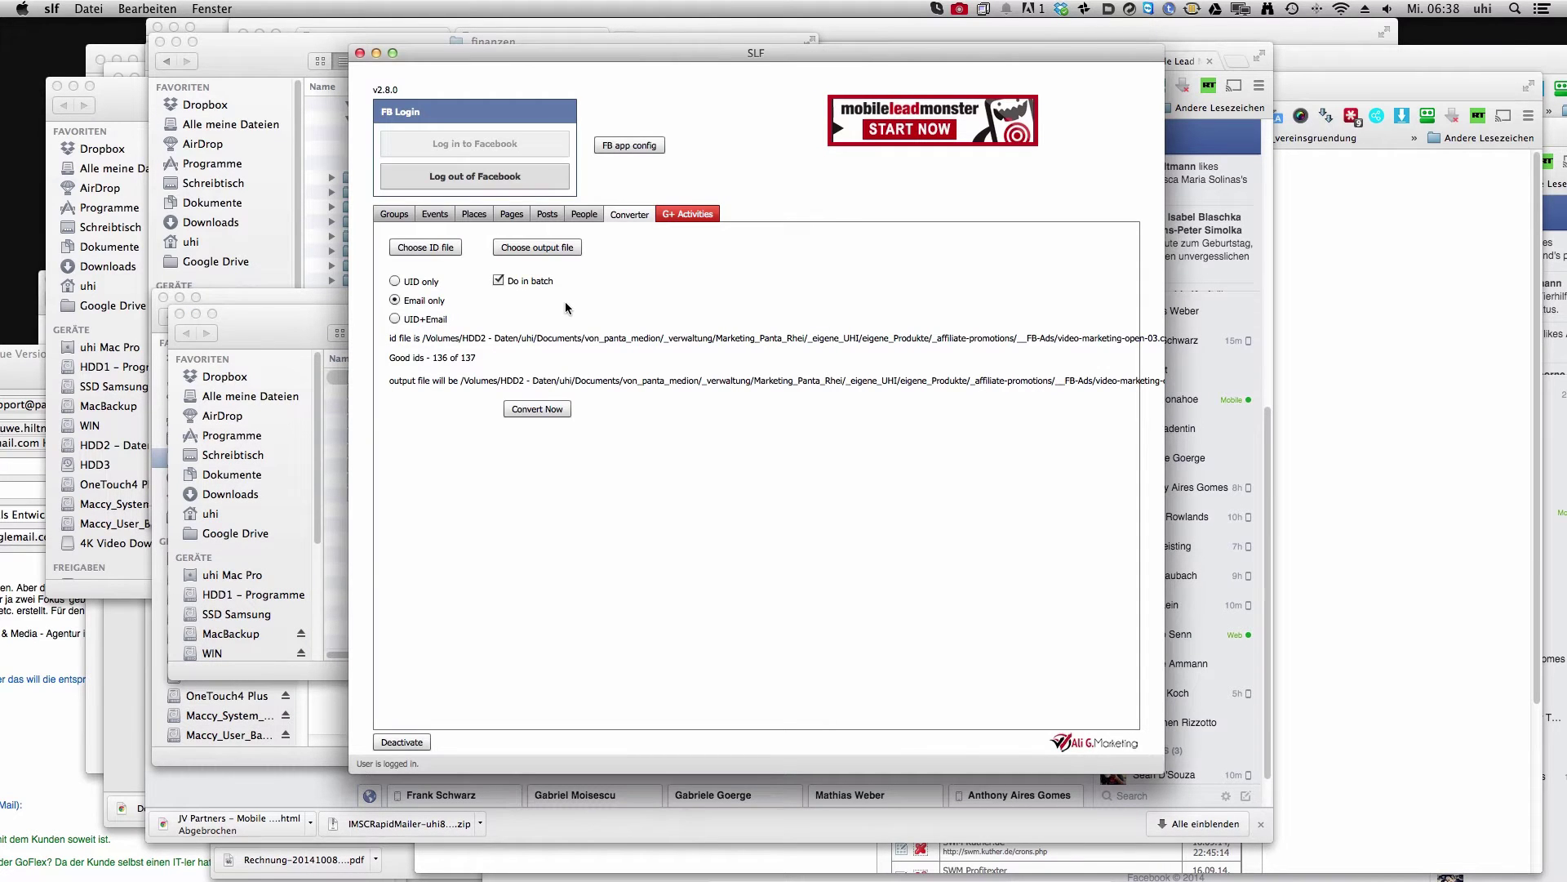
Open the Ads Manager Audiences page in Chrome and check the User IDs dialog's app-ID error.
key("super+Tab")
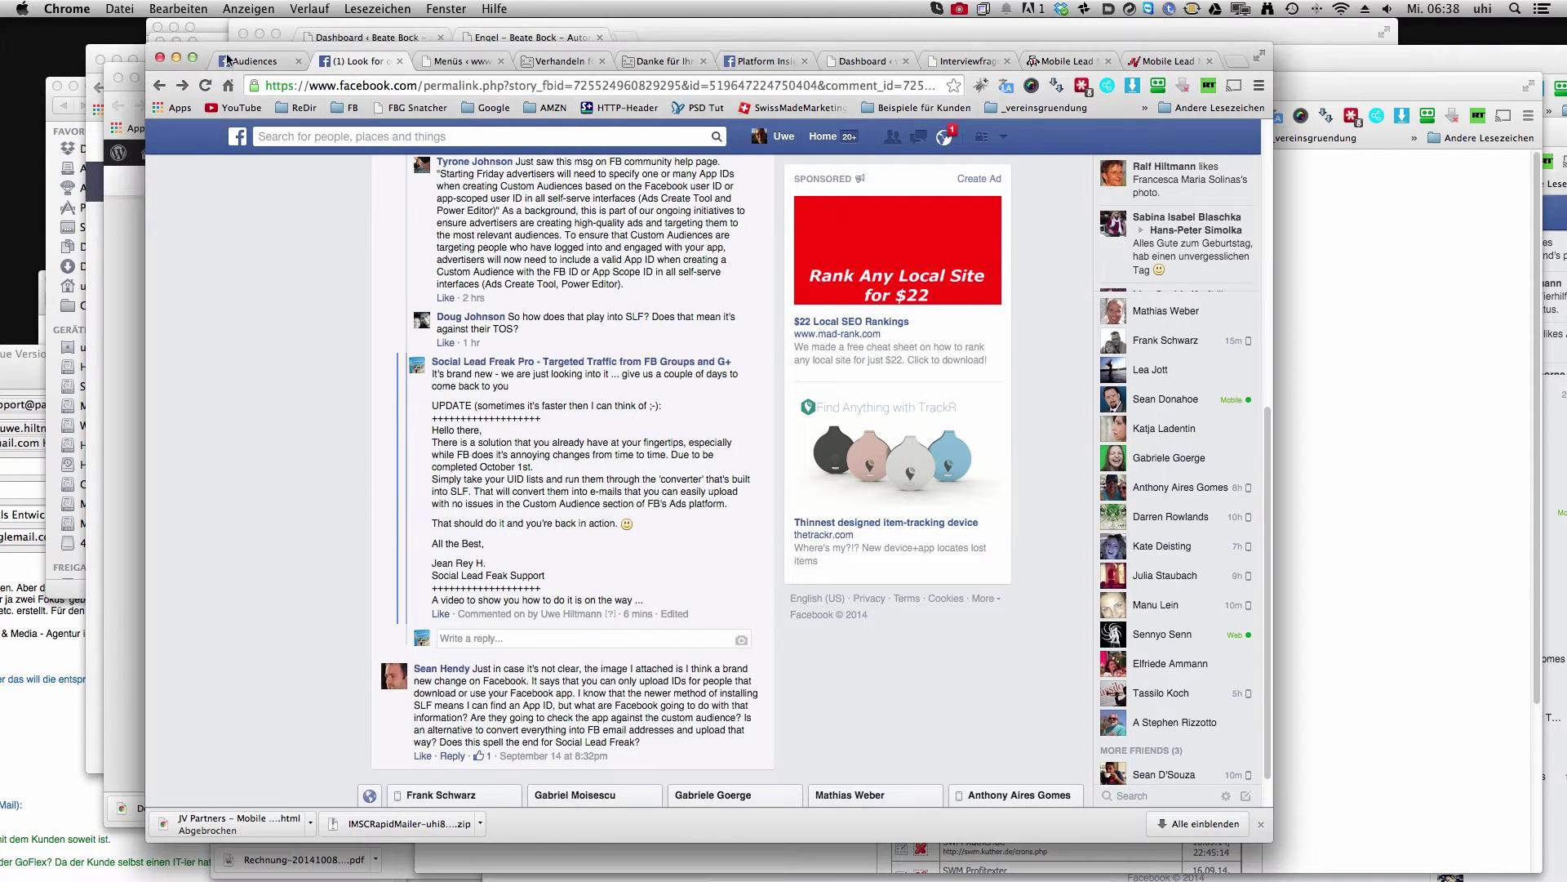
left_click(238, 61)
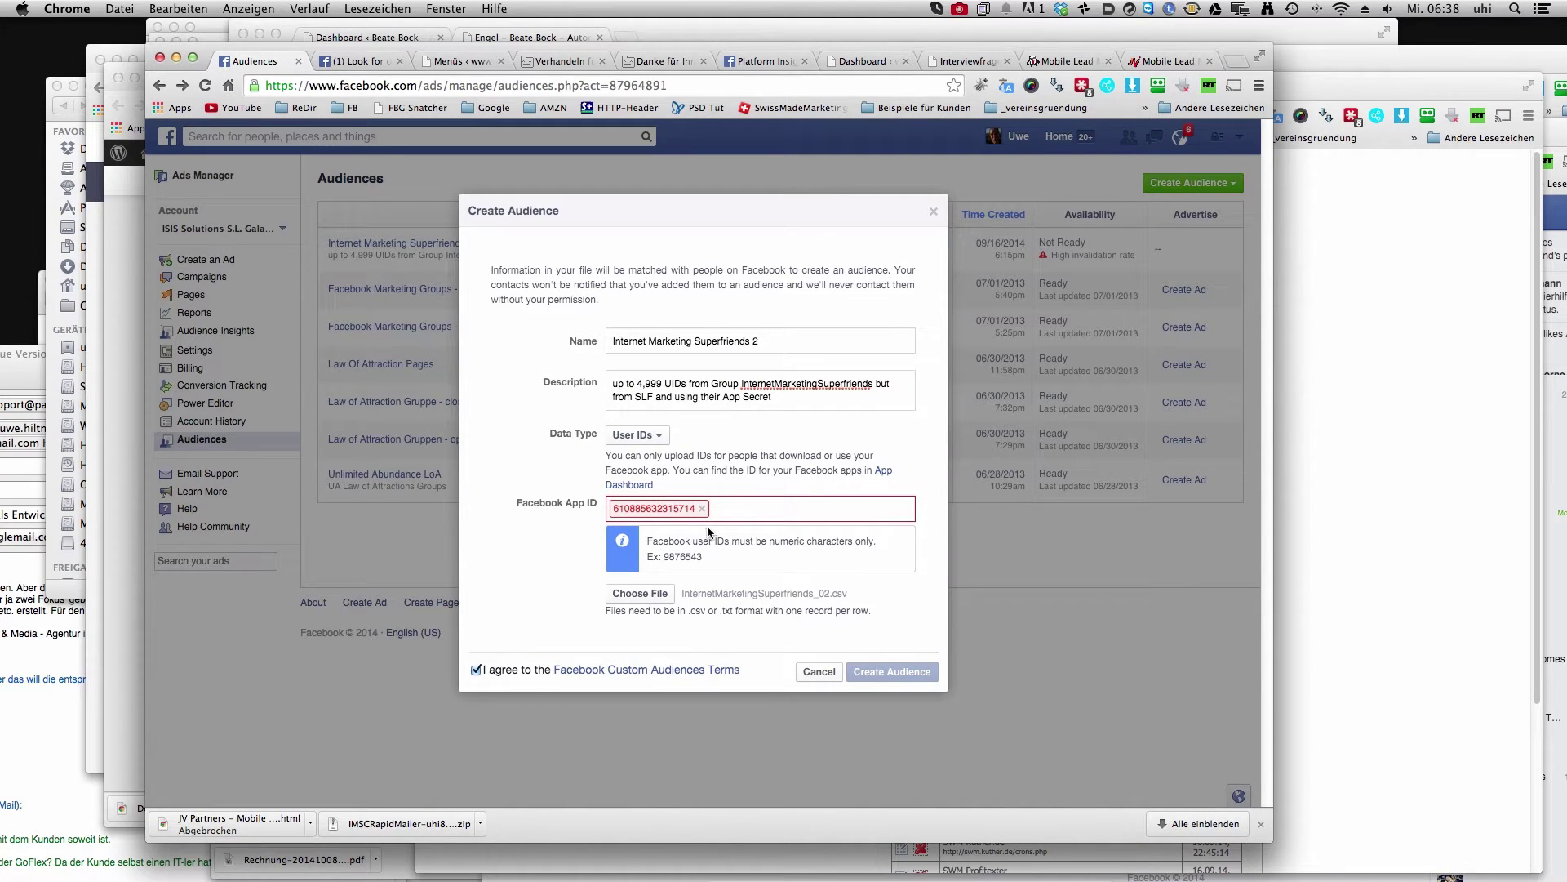
left_click(736, 509)
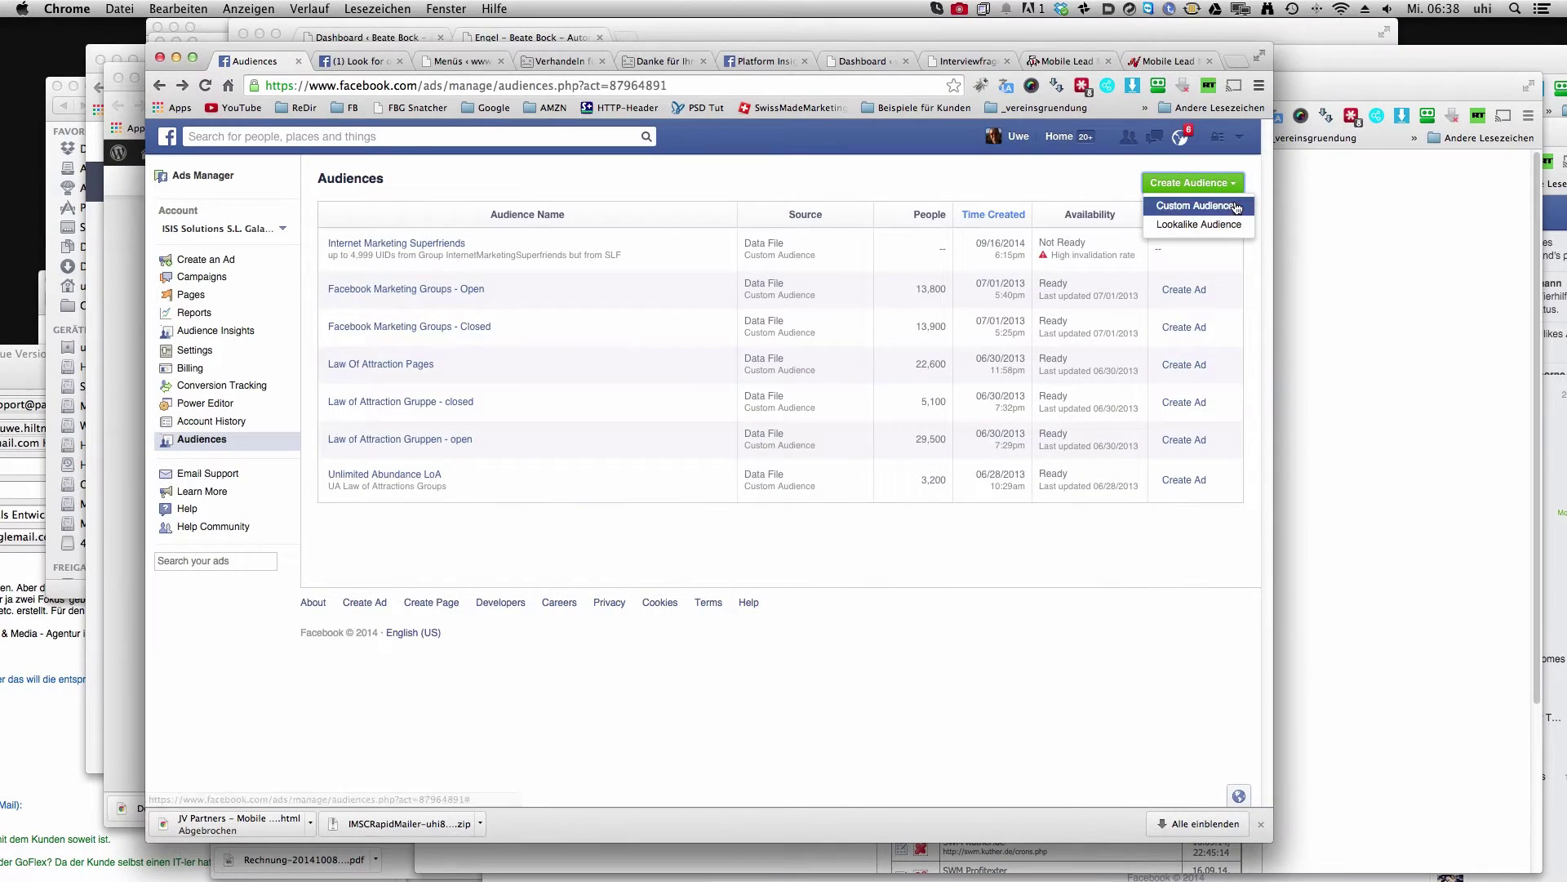
Start a Data File Custom Audience and change its Data Type from User IDs to Emails.
left_click(1195, 206)
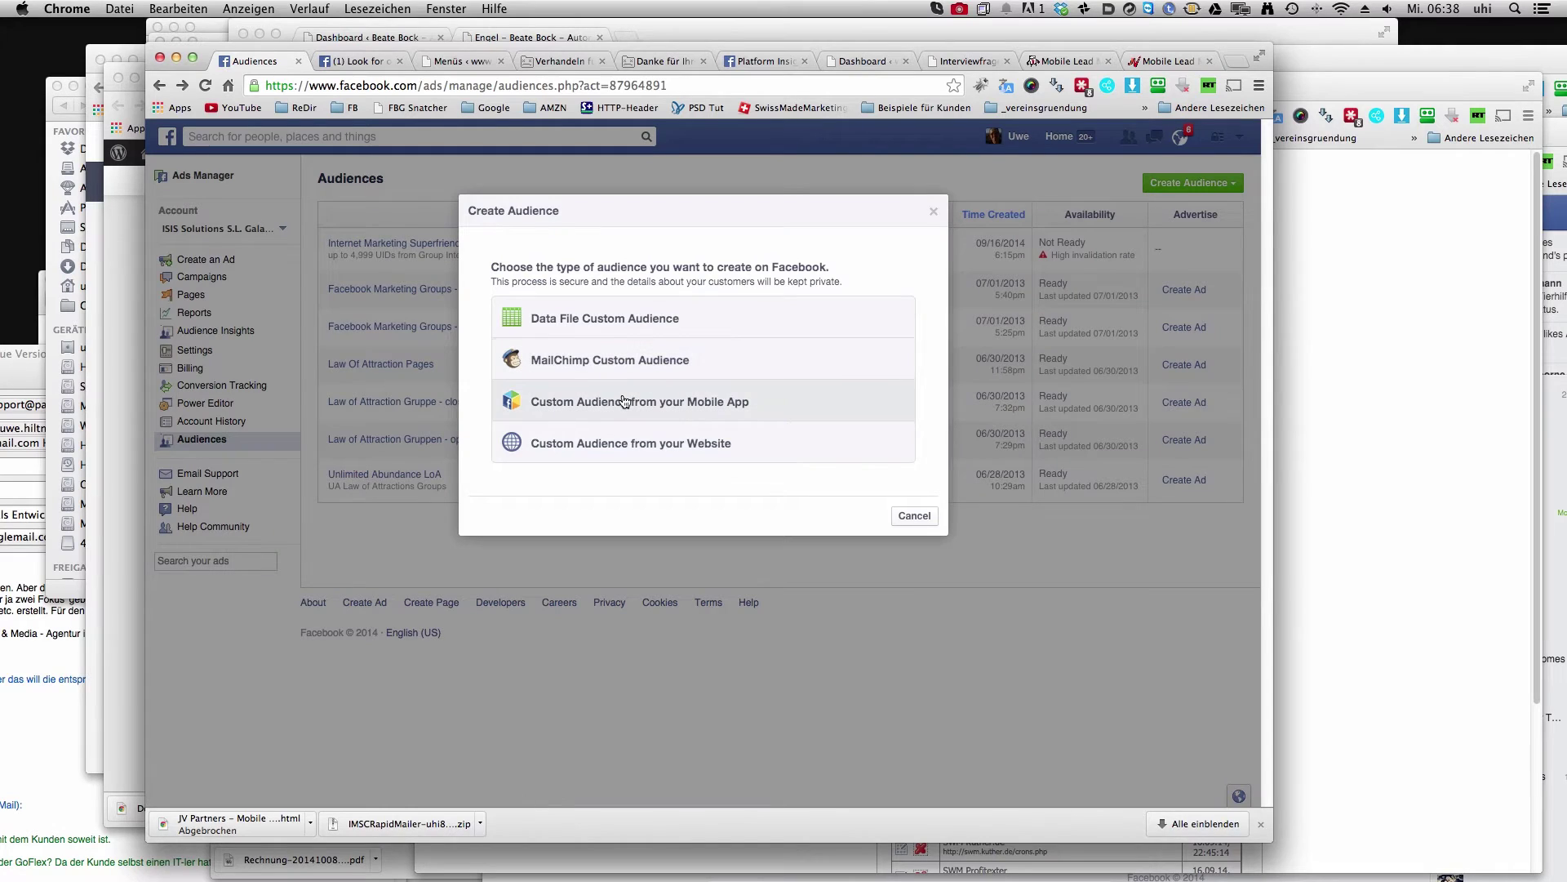
left_click(596, 320)
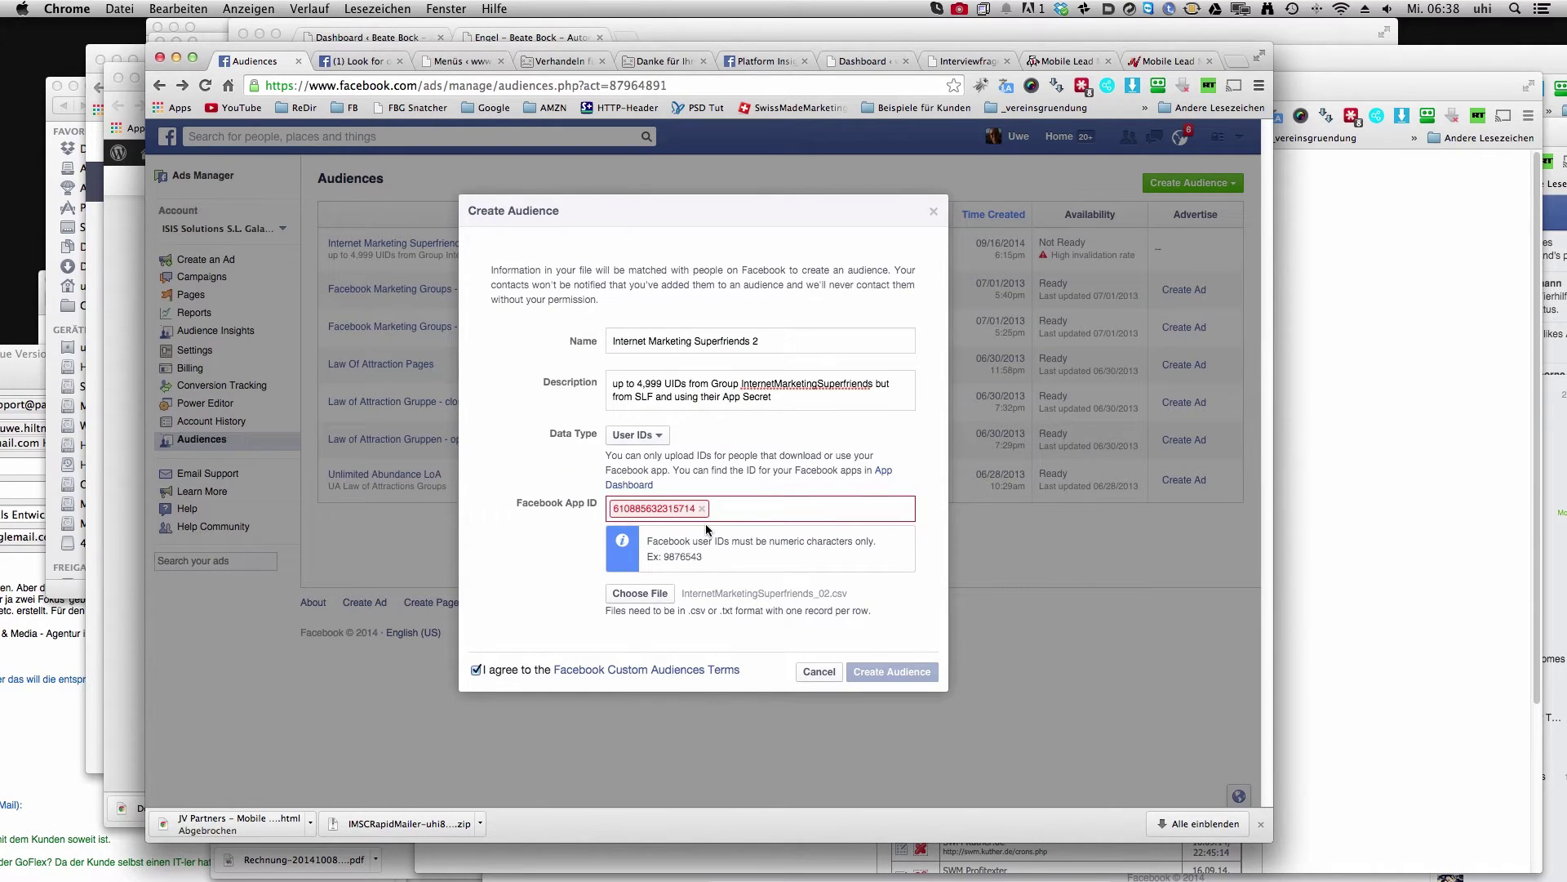
left_click(741, 511)
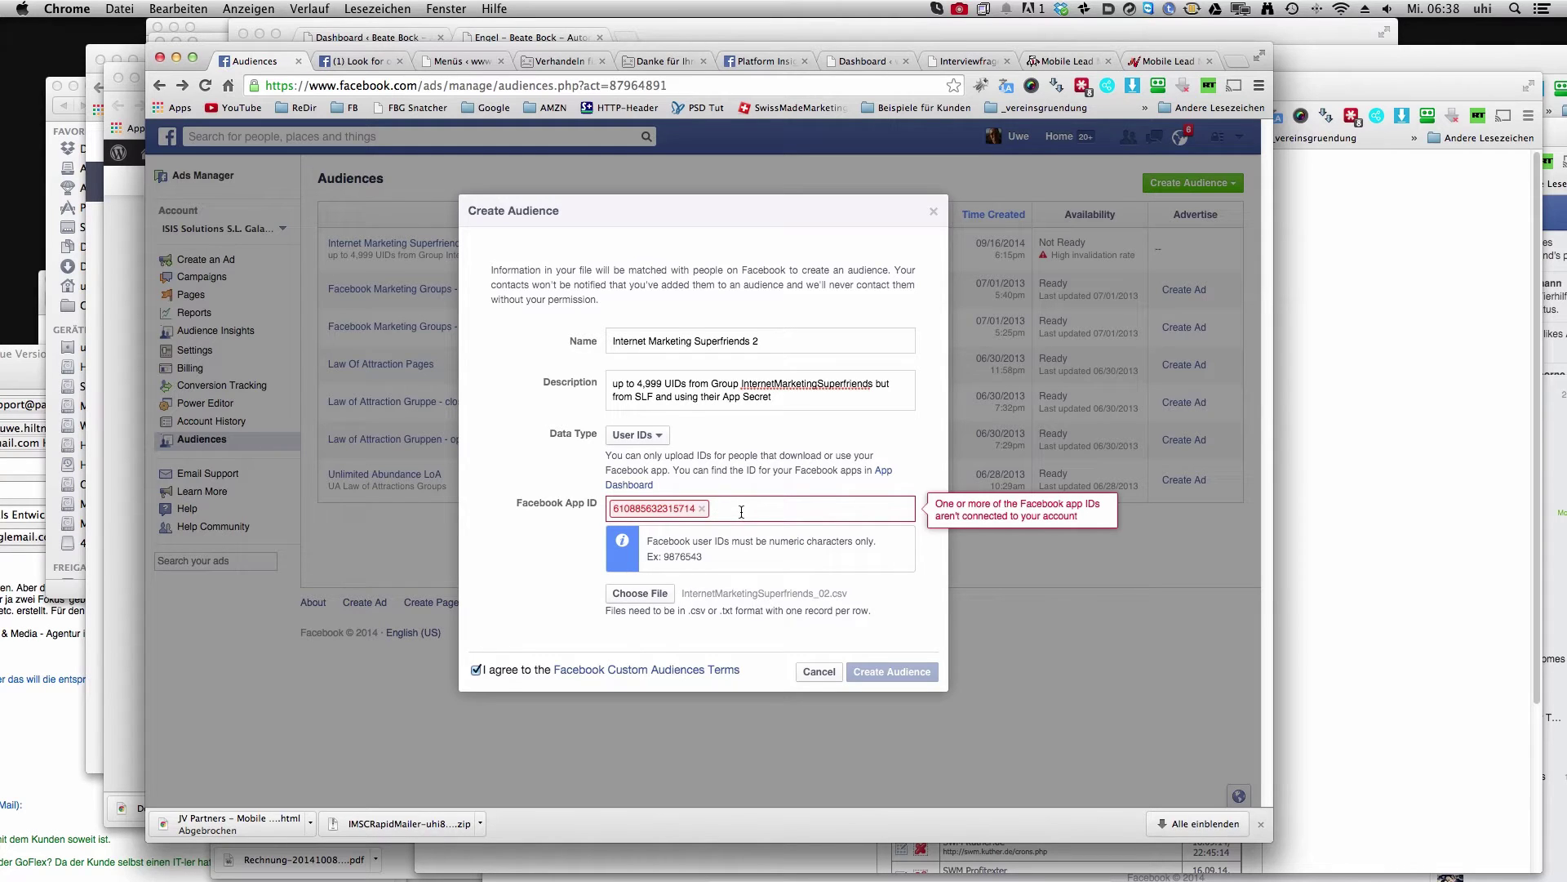
left_click(648, 437)
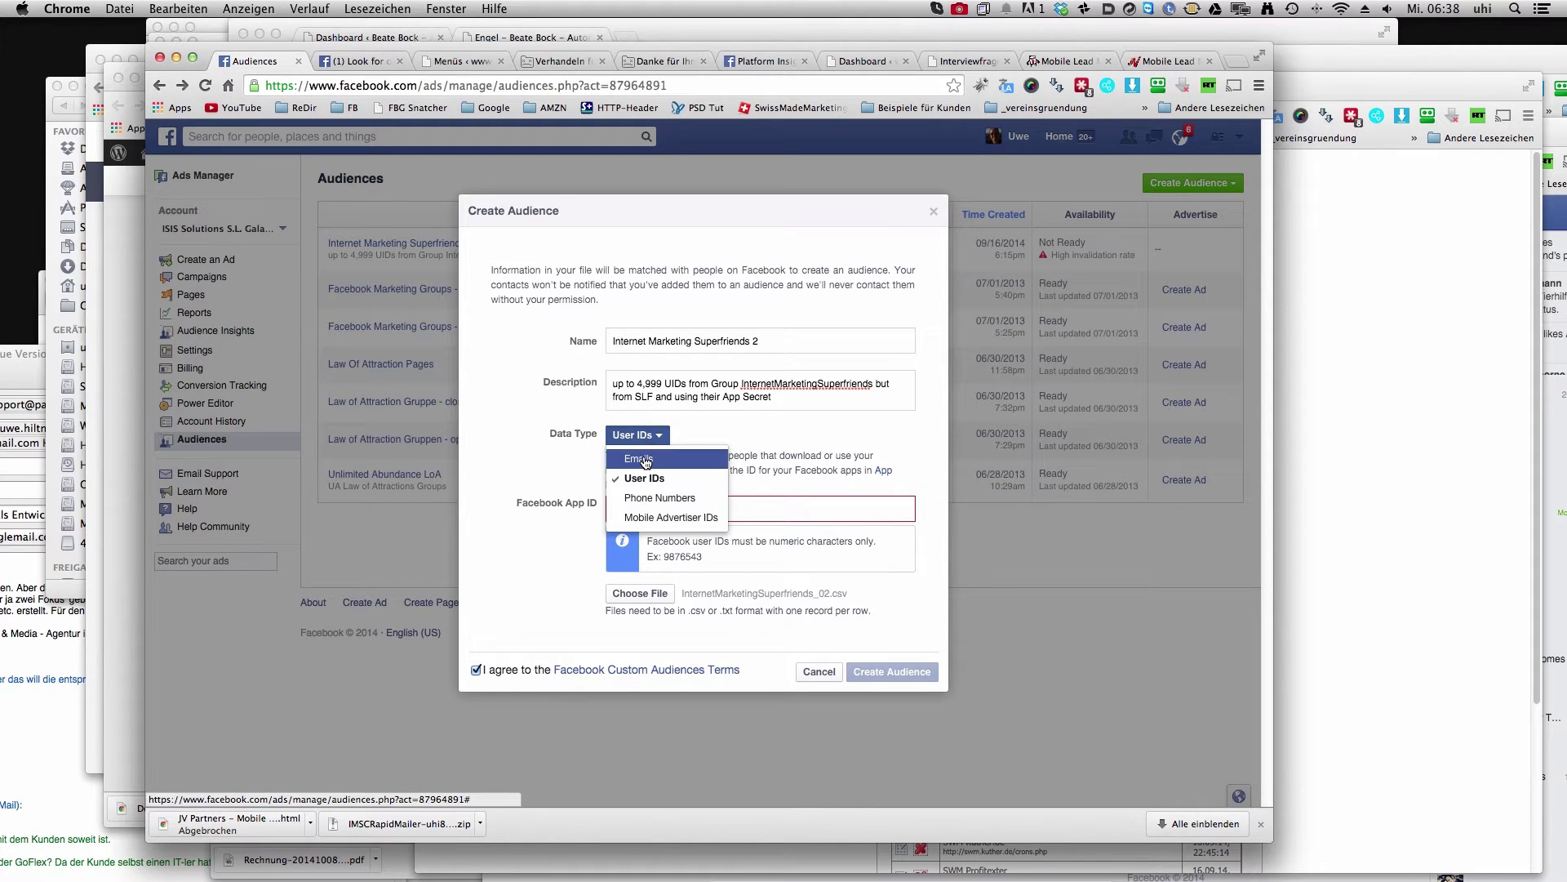
left_click(645, 460)
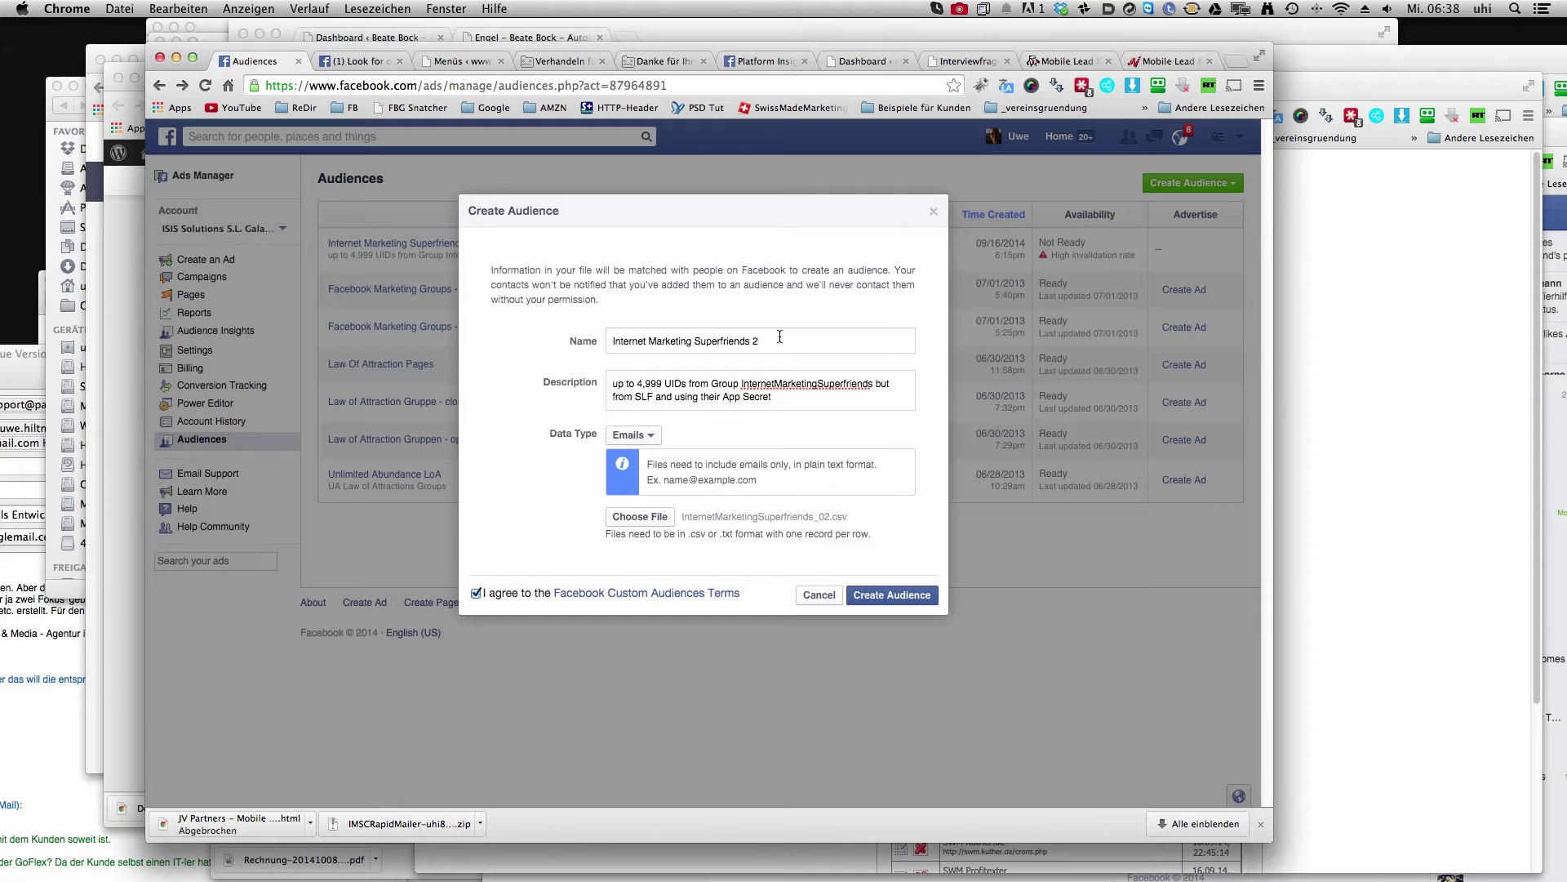
Name the audience 'Video Marketing' with description 'Video Marketing open groups email'.
left_click_drag(779, 336, 565, 324)
type("Video Marketing")
key("Tab")
key("super+a")
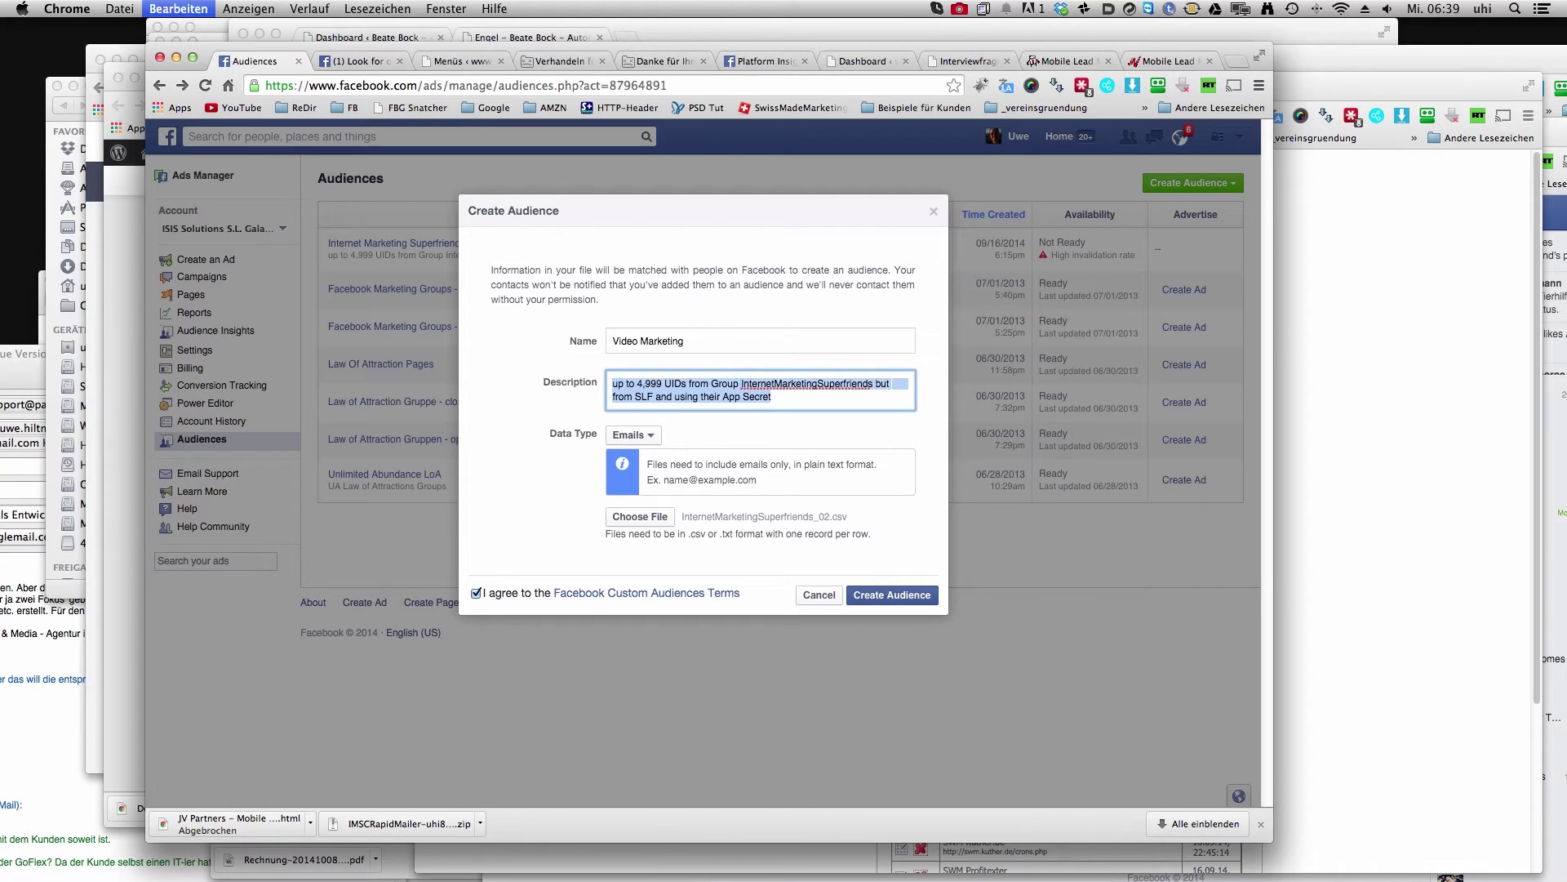
type("Video Marketing")
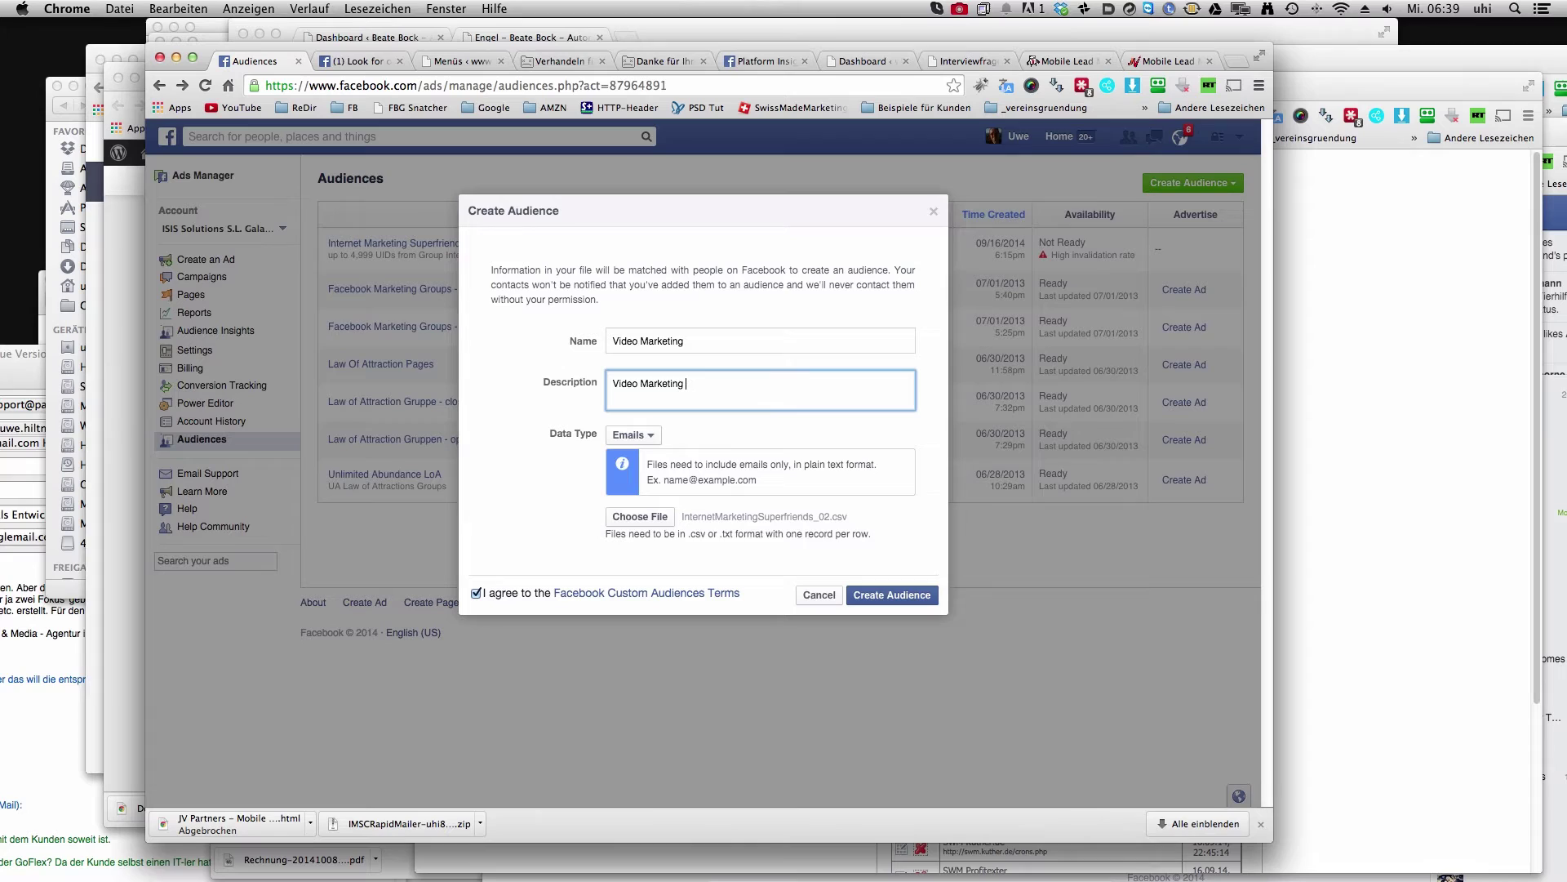
type(" open groups emails")
Attach video-marketing-open-mails-03.csv from the FB-Ads folder and create the audience.
left_click(623, 518)
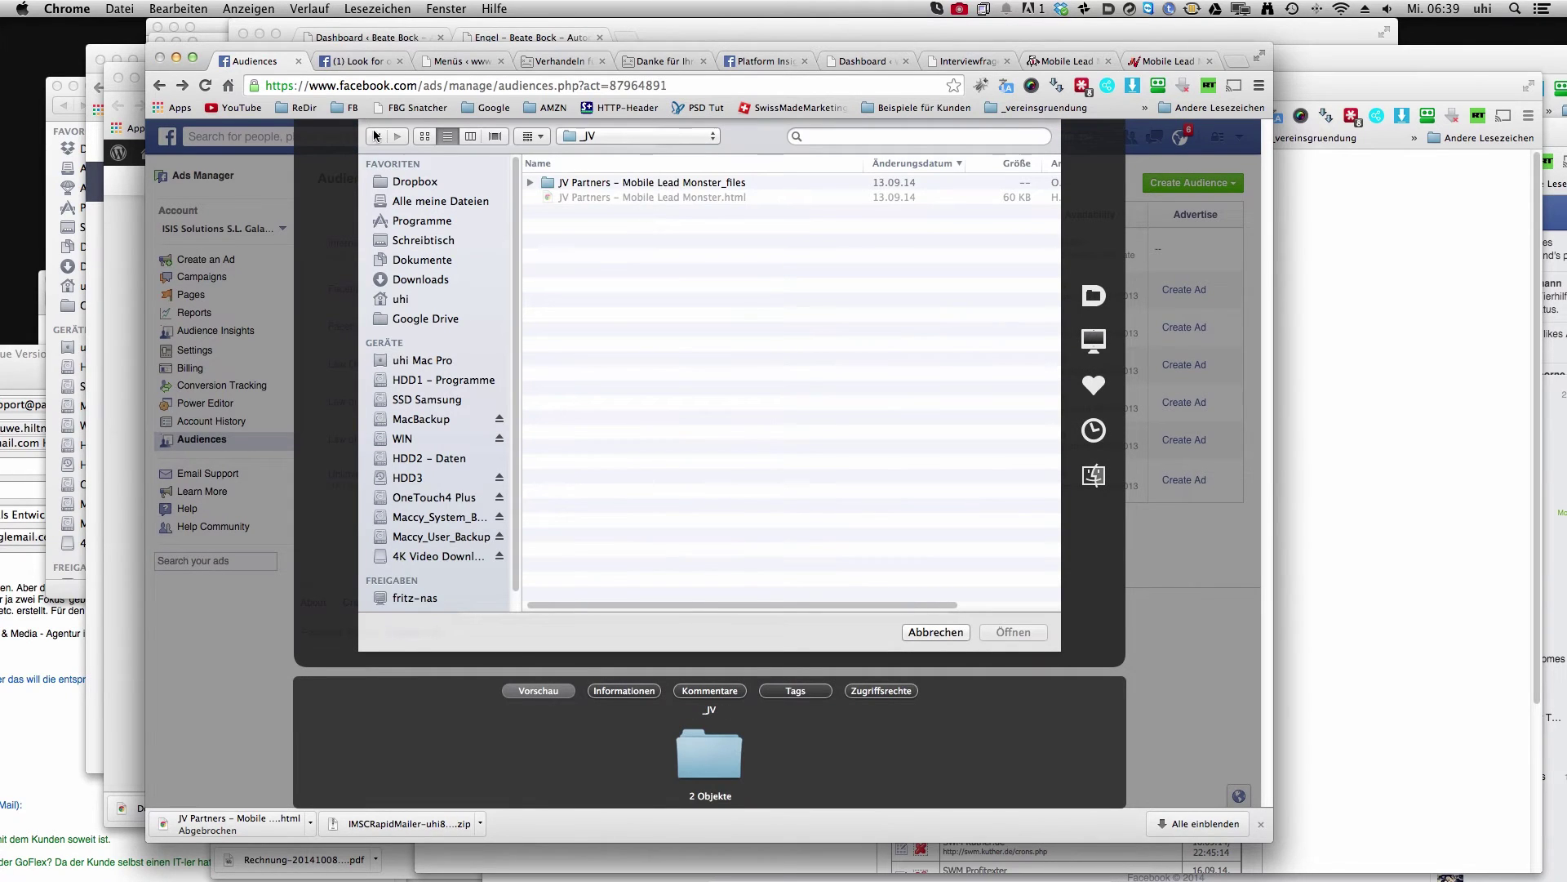
left_click(377, 135)
key("Up")
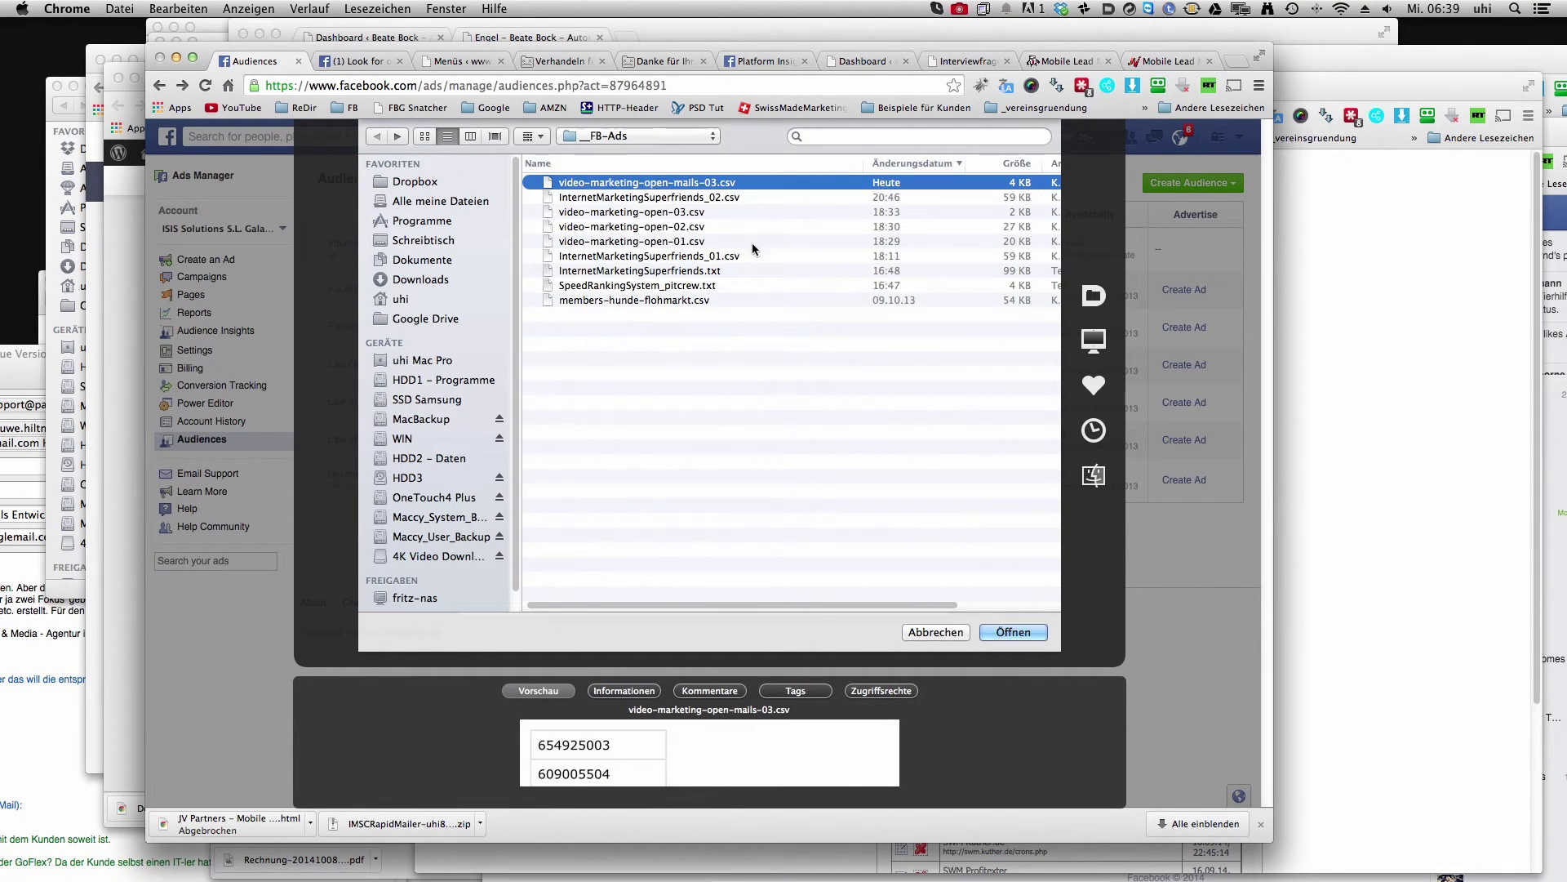
left_click(1007, 630)
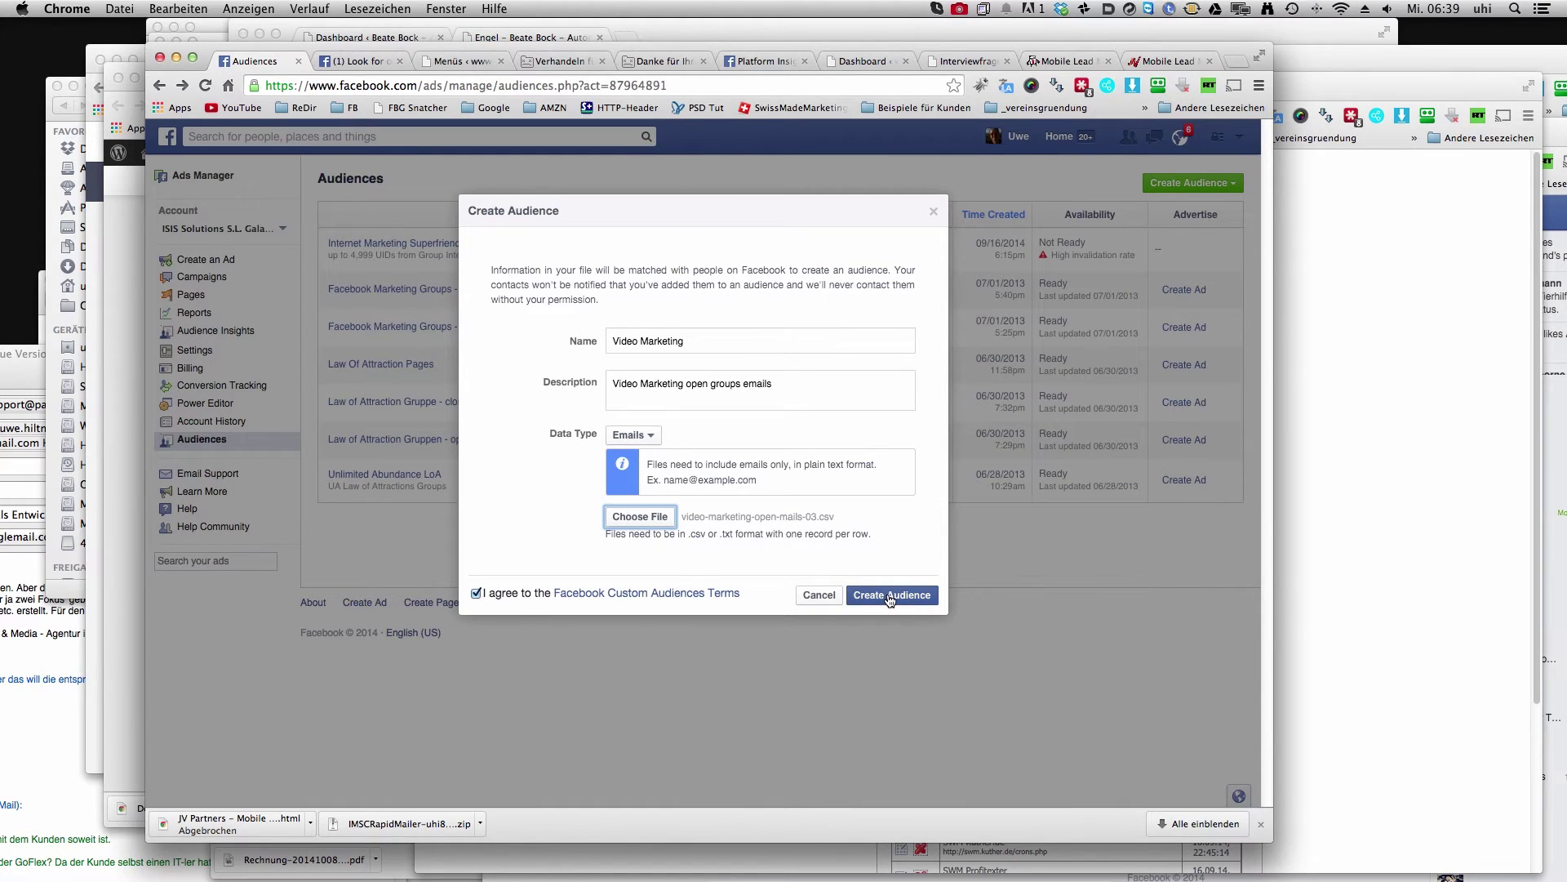
left_click(883, 598)
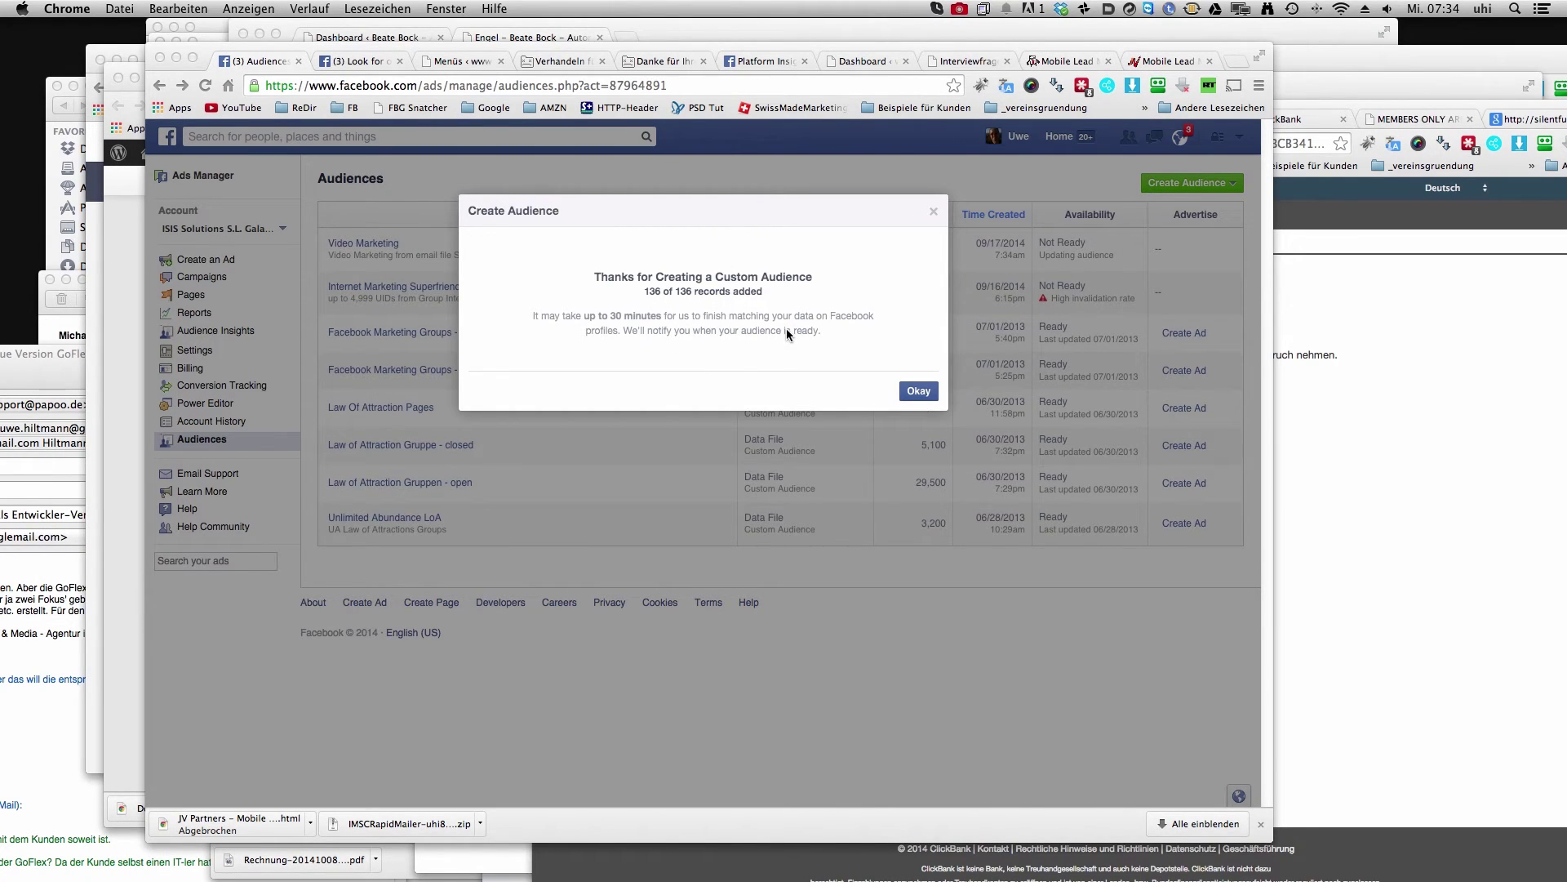
Dismiss the confirmation reporting 136 of 136 records added to Video Marketing.
left_click(918, 394)
left_click(917, 395)
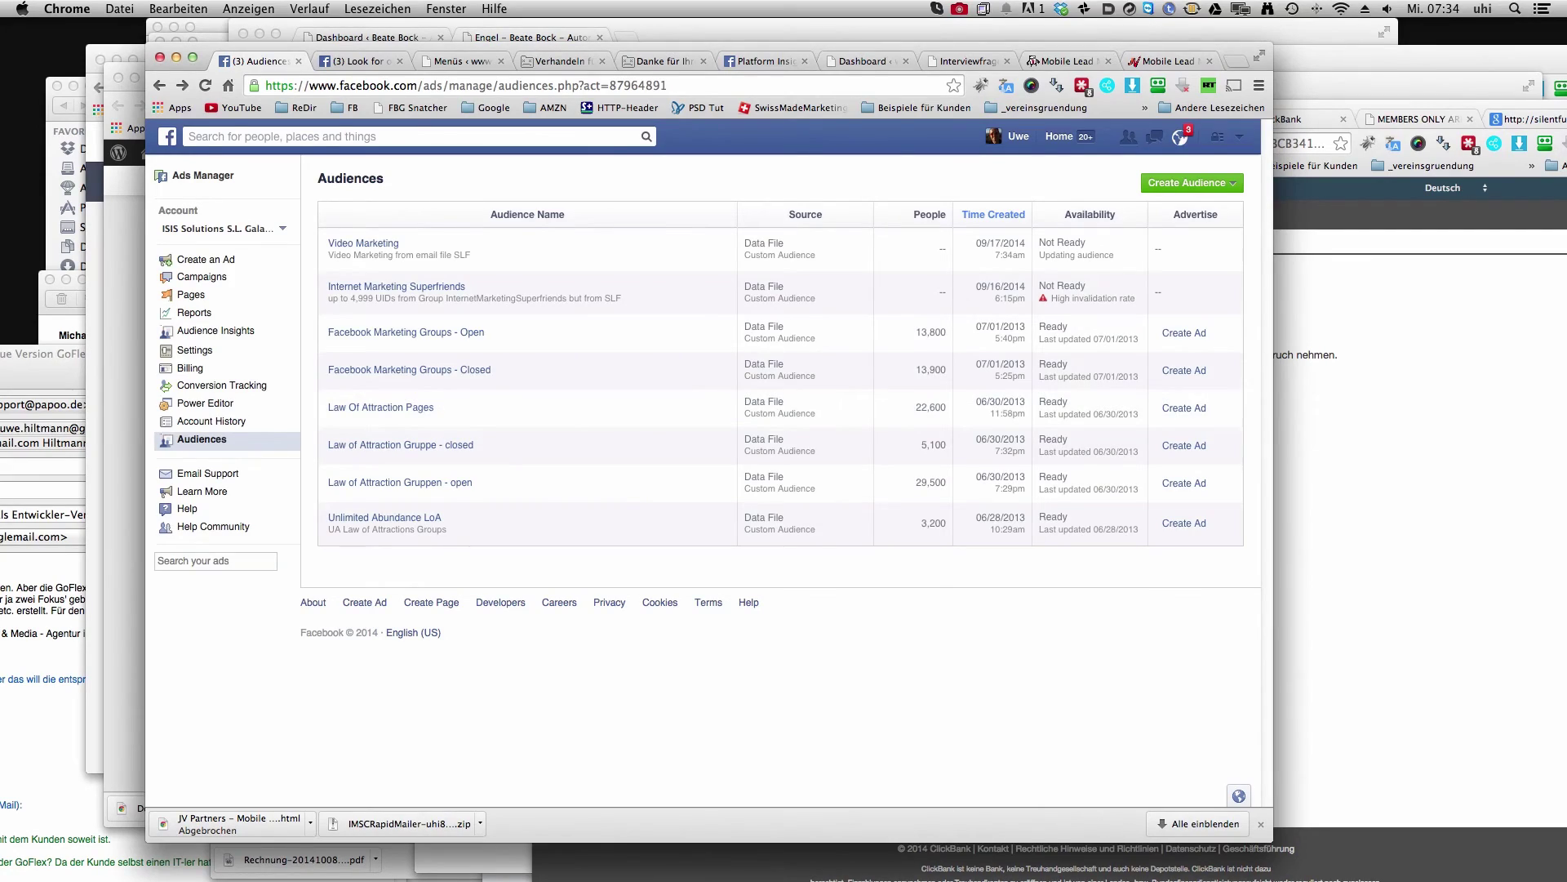
Return from the Facebook group post tab and reload the Audiences list to update Video Marketing's status.
key("ctrl+Tab")
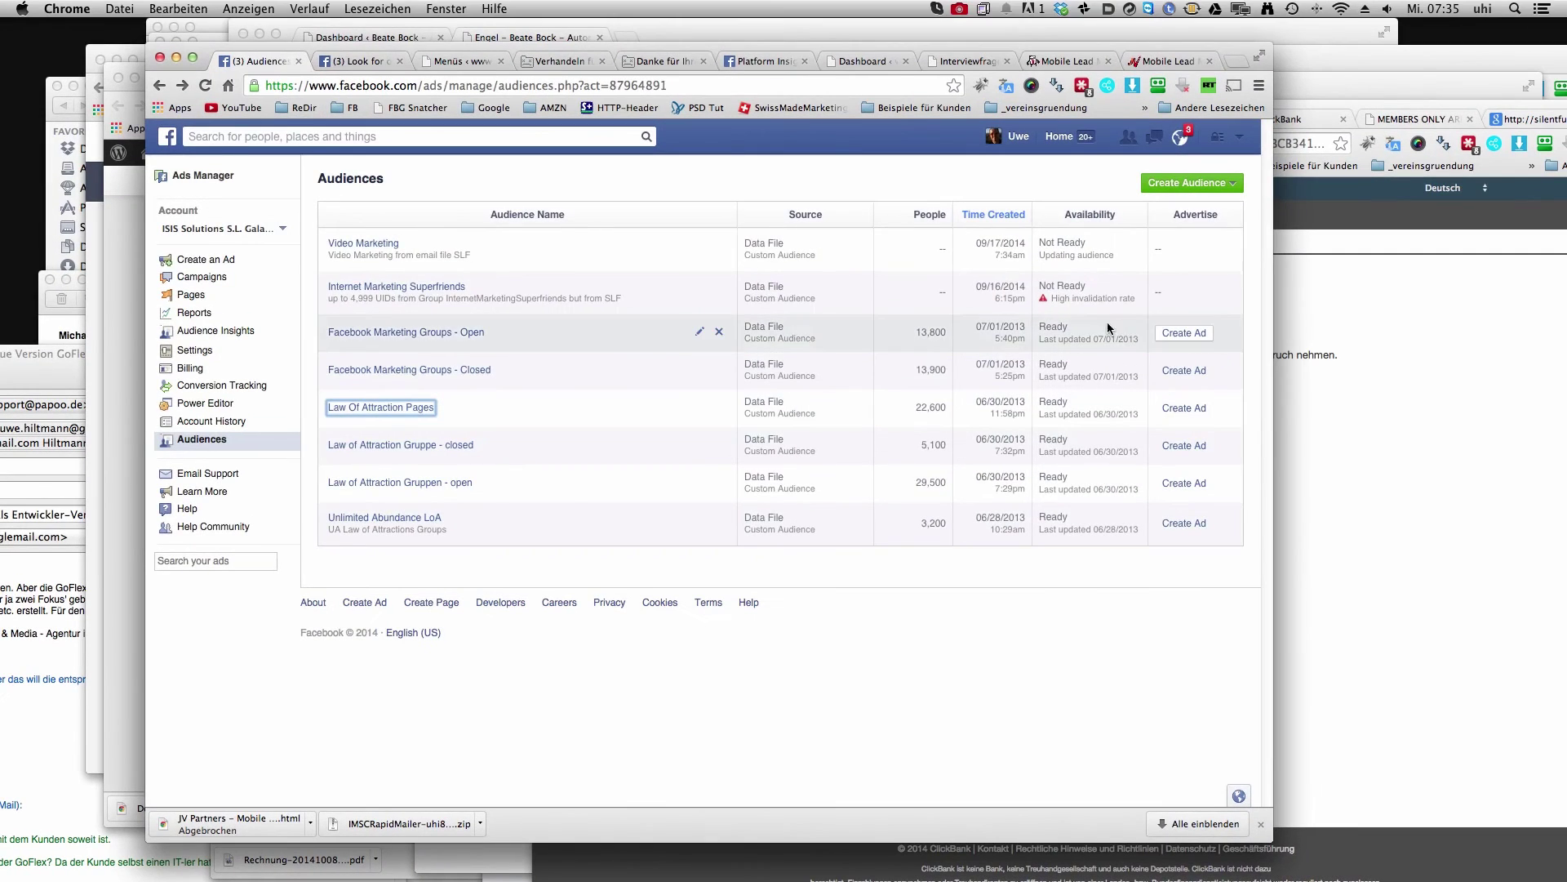
left_click(551, 183)
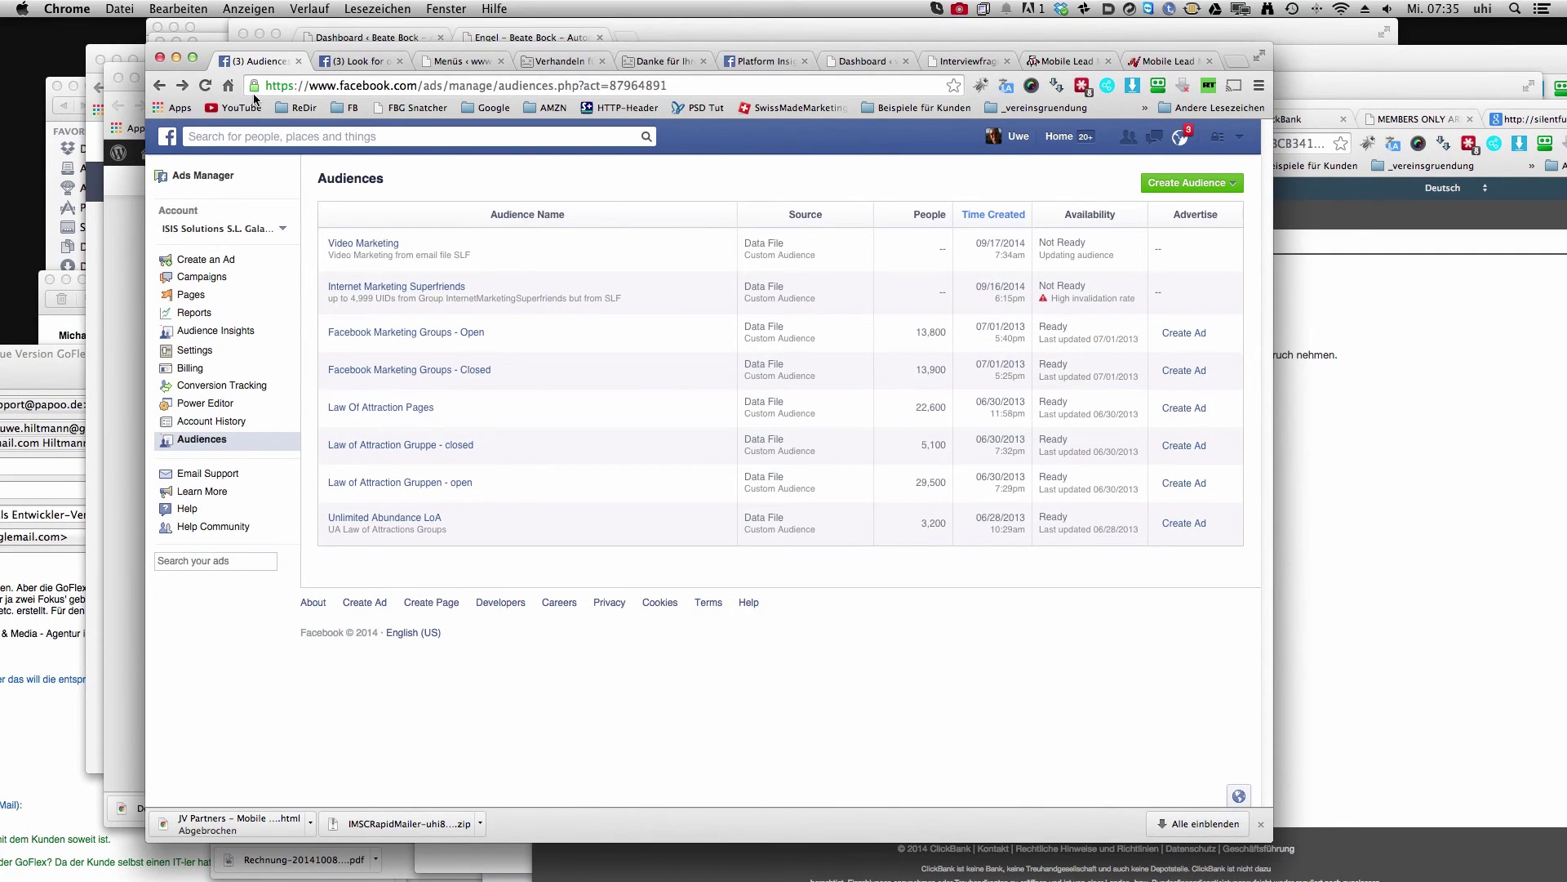
left_click(205, 85)
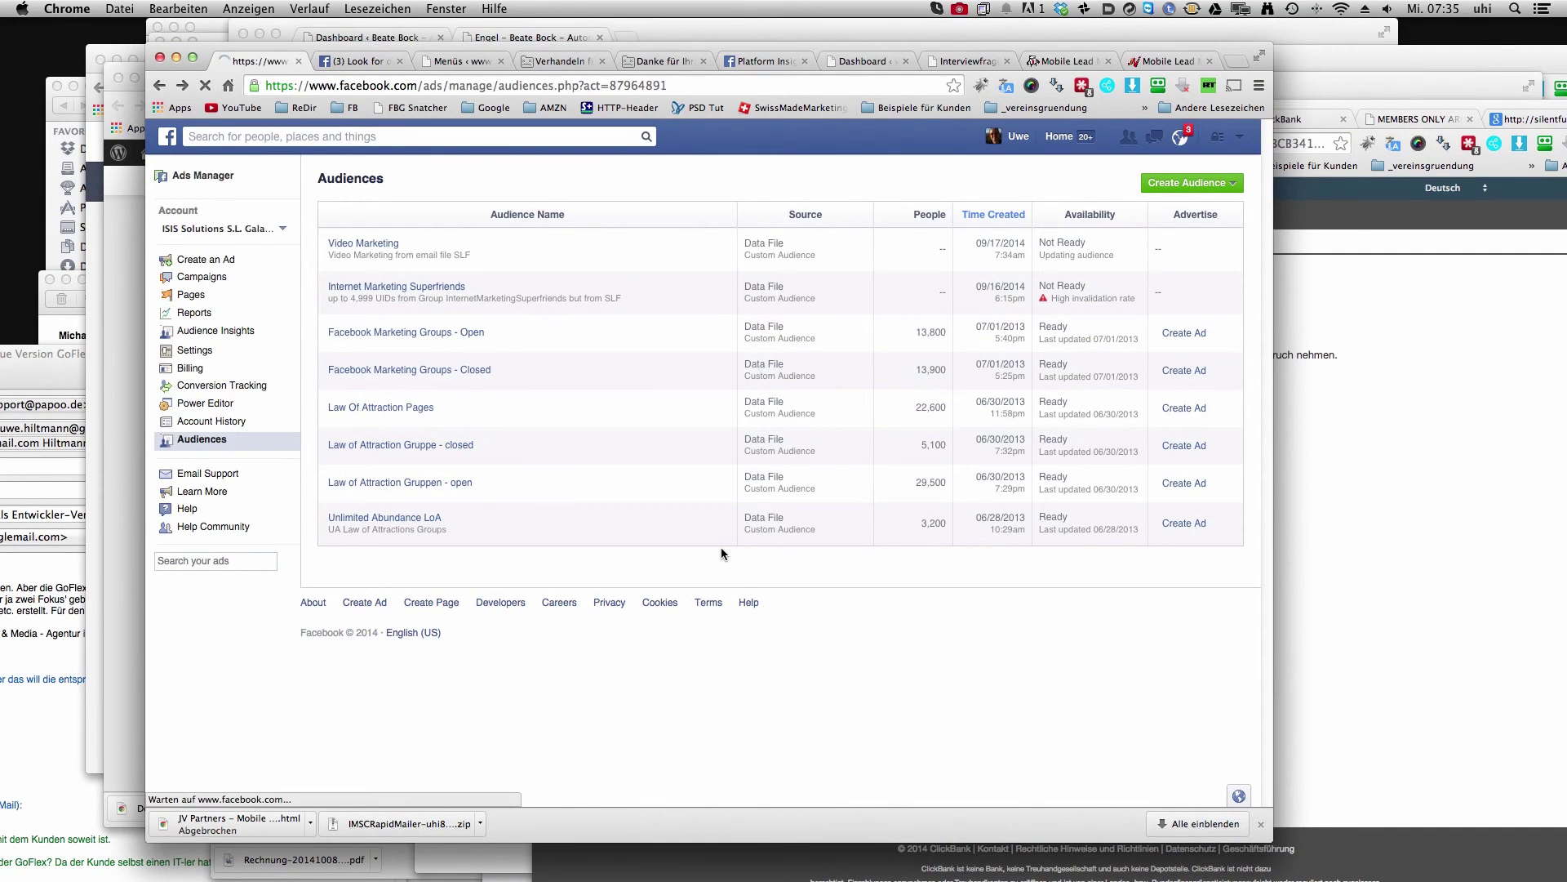